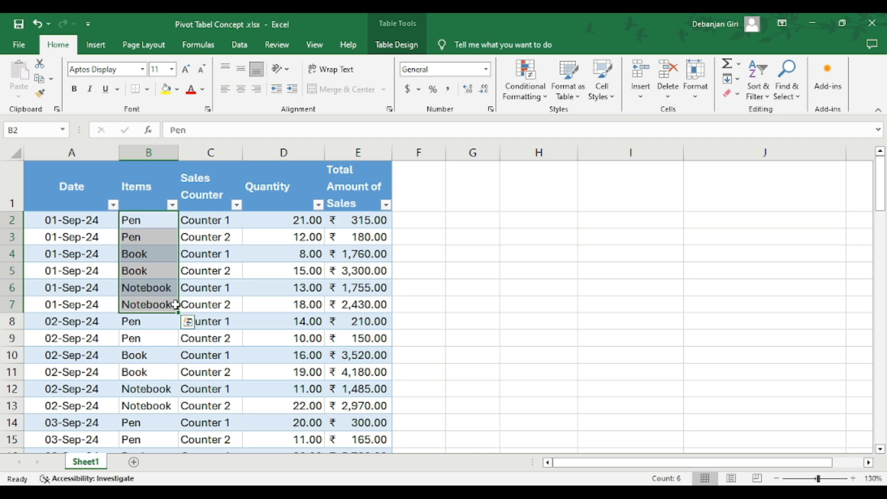
Examine the first sales record in row 2, from its date through its total amount of sales
left_click(299, 222)
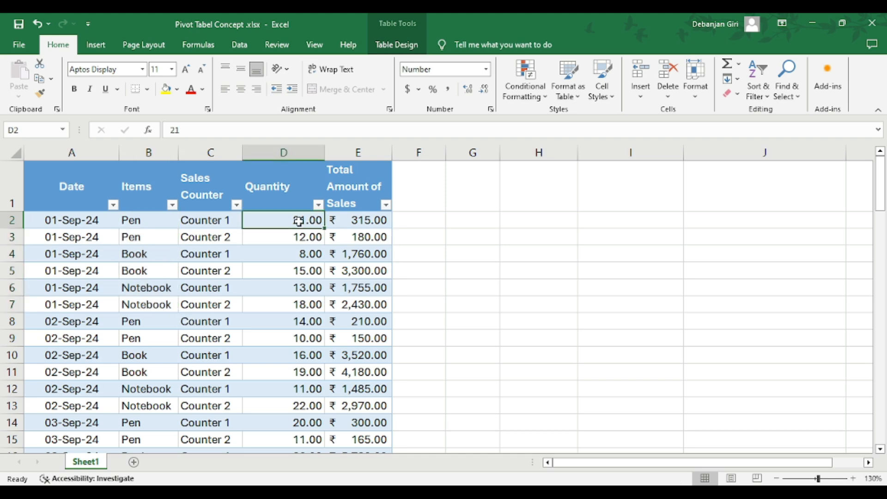
left_click(101, 222)
left_click_drag(130, 222, 385, 223)
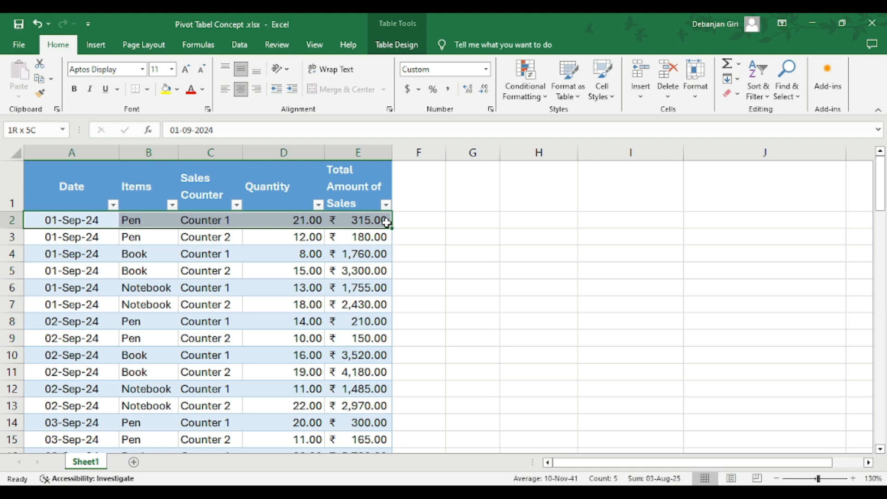
left_click_drag(387, 222, 390, 222)
left_click(402, 220)
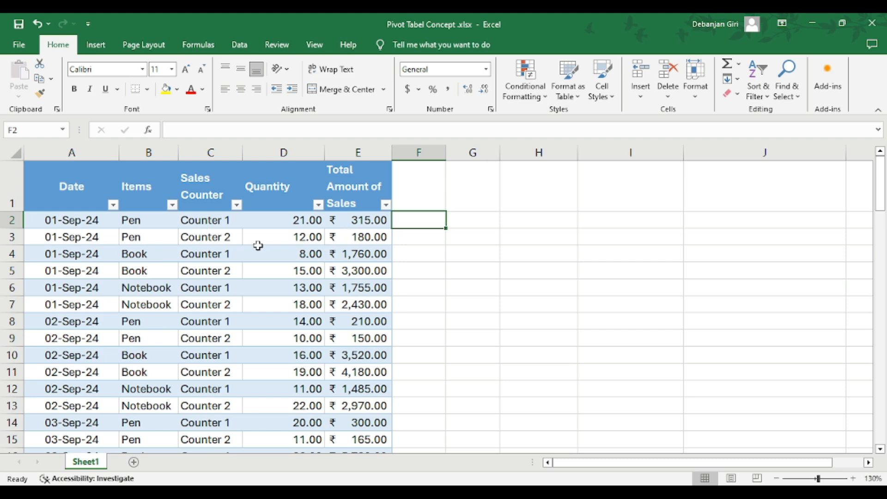
Calculate each record's unit price in column F as Total Amount of Sales divided by Quantity, and fit the column's width to its contents
left_click(284, 219)
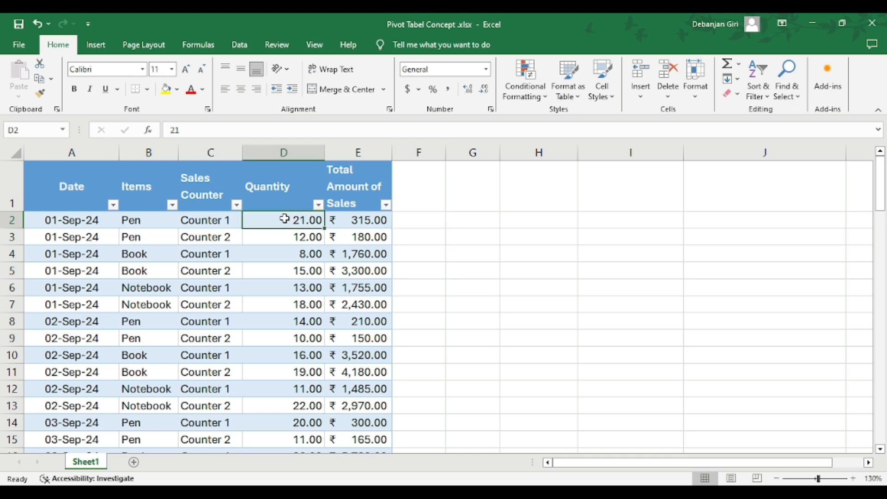
double_click(403, 219)
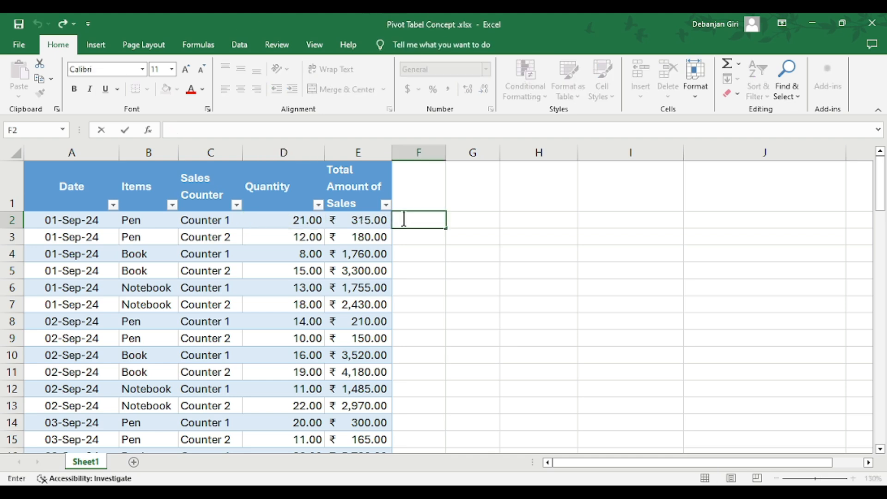
type("=")
left_click(347, 221)
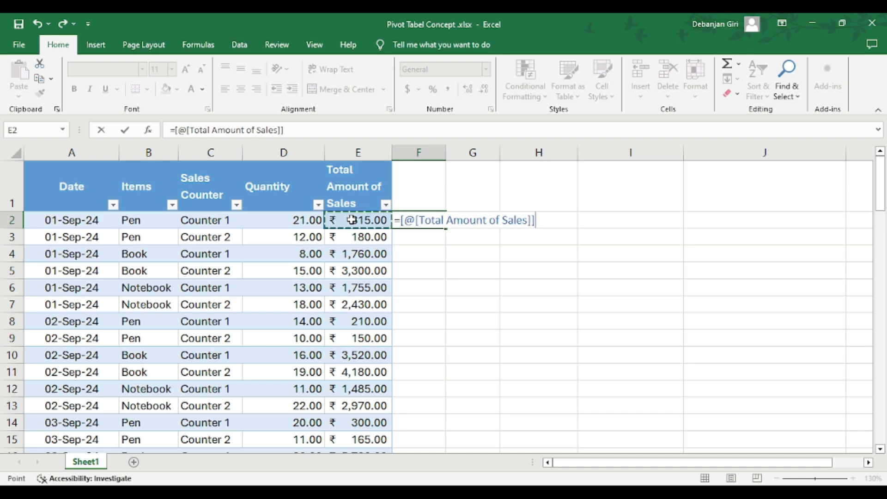
type("/")
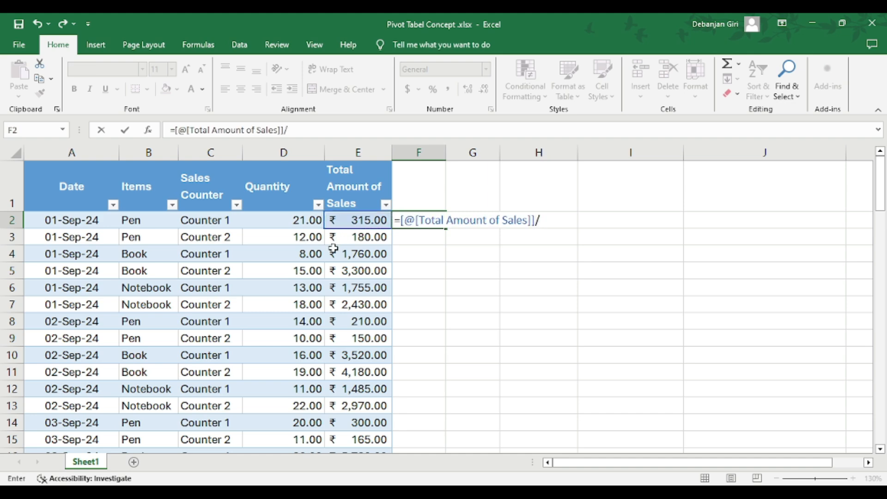
left_click(291, 225)
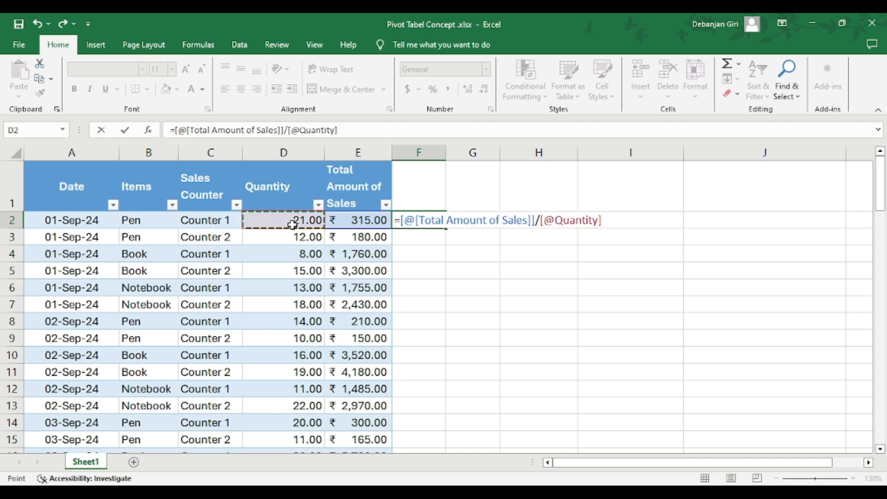
key("Return")
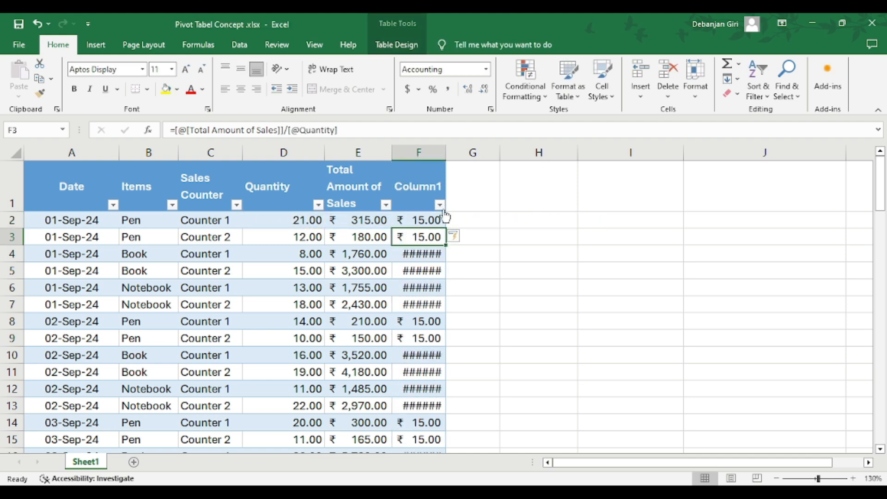
double_click(446, 151)
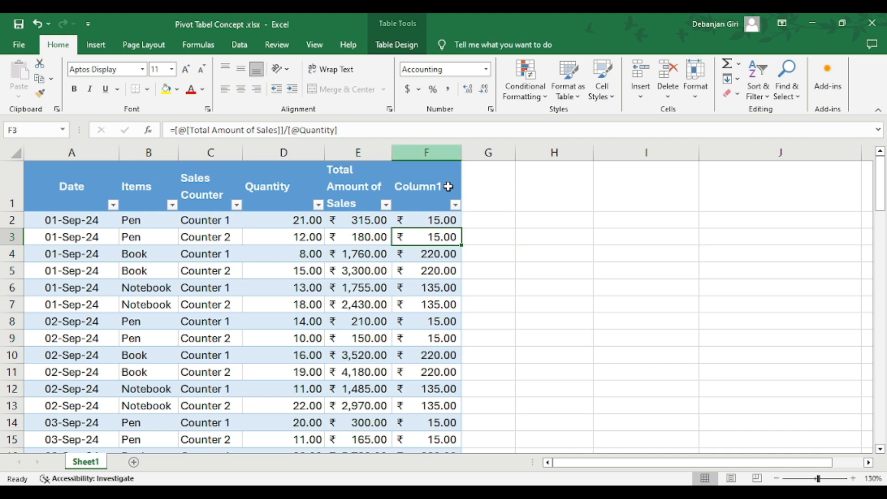
left_click(431, 220)
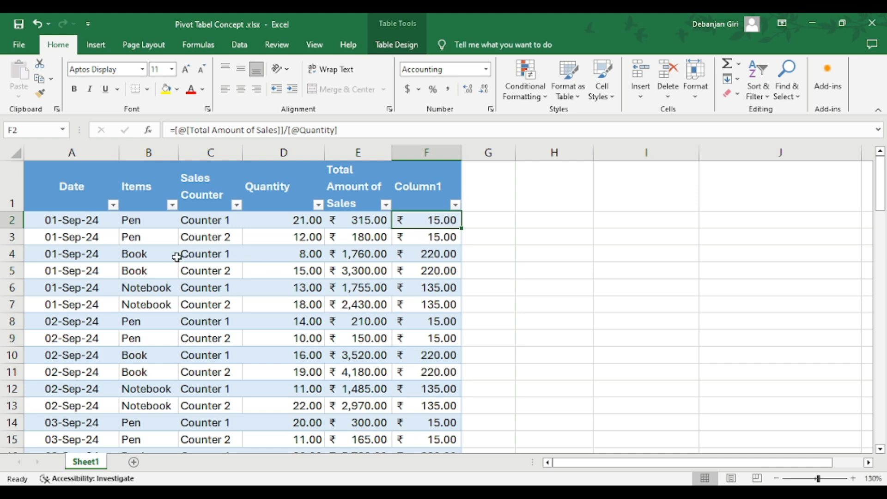
left_click(443, 256)
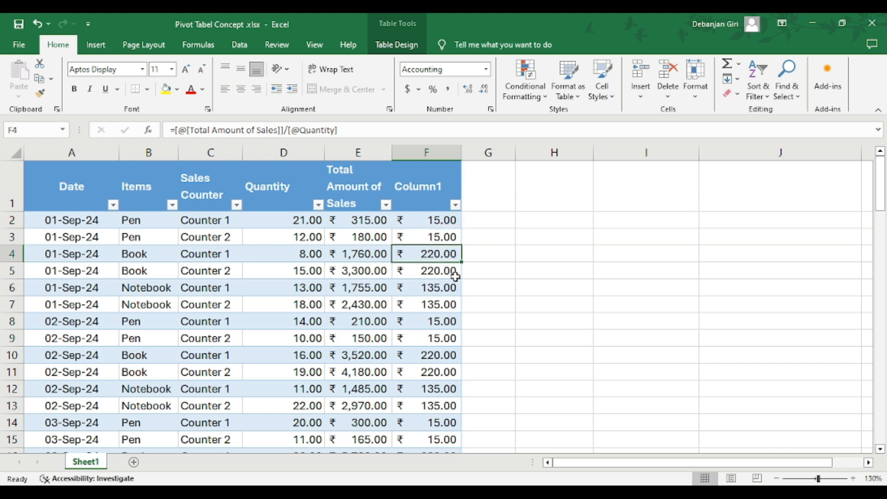
scroll(423, 289, "down", 8)
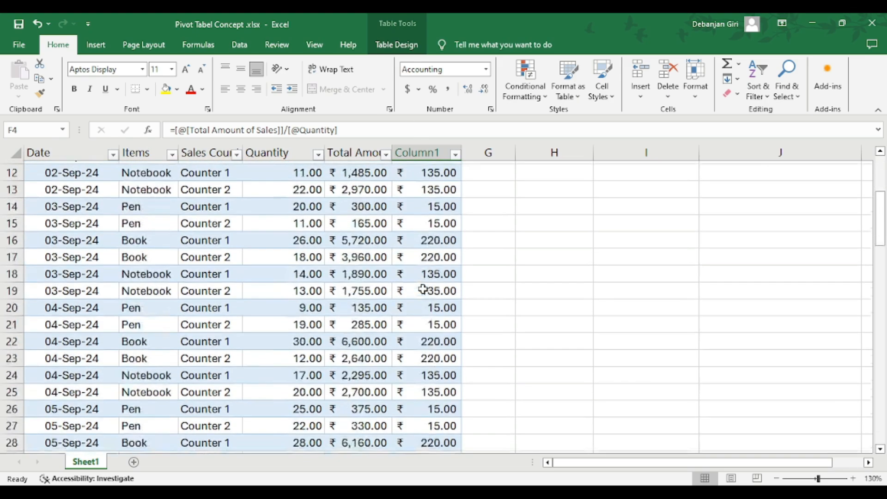
scroll(423, 288, "up", 8)
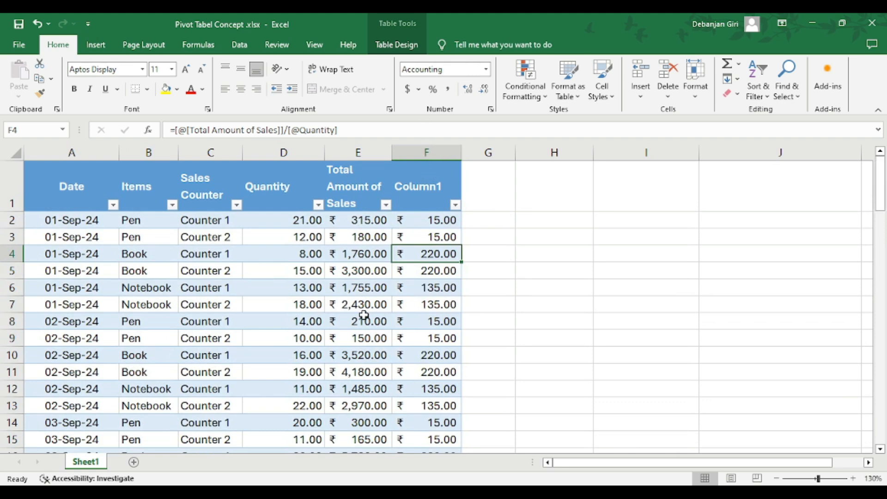
Delete the calculated unit price column F from the sheet
left_click(401, 156)
right_click(416, 155)
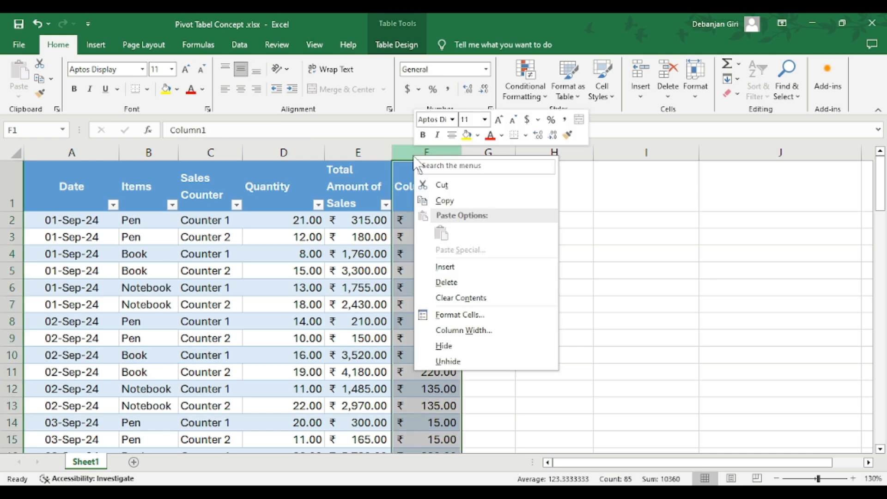
left_click(446, 282)
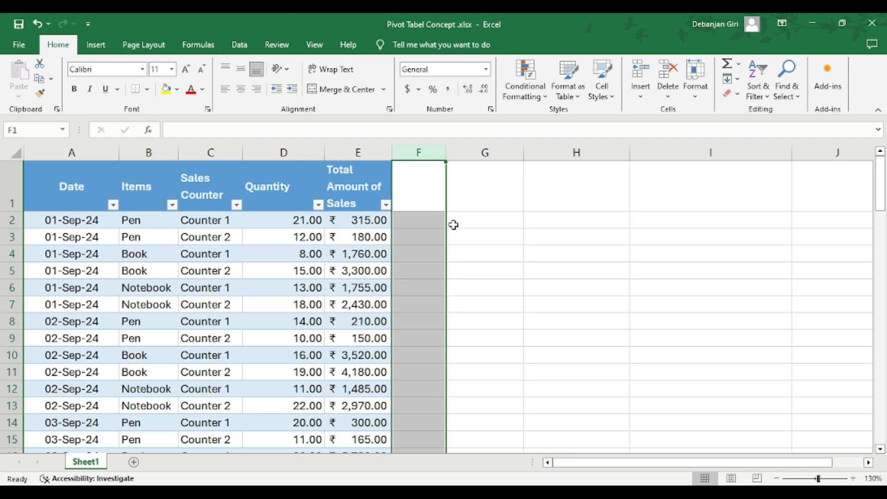
left_click(479, 207)
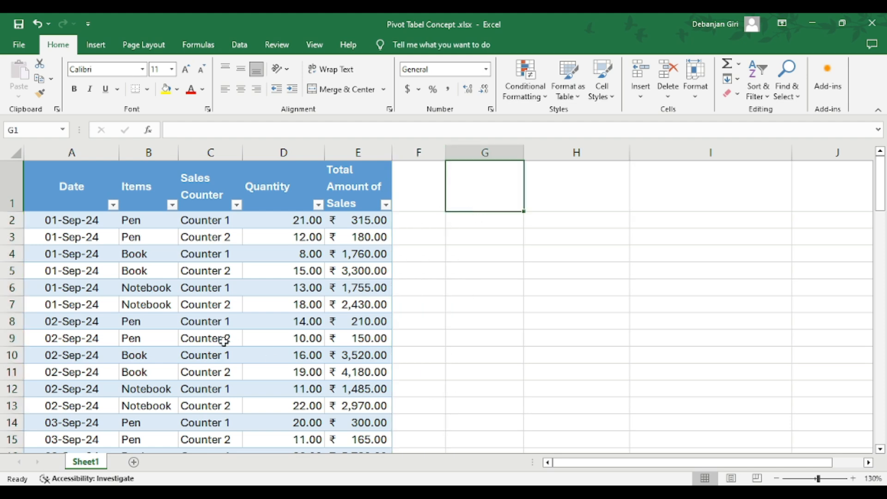
left_click(201, 319)
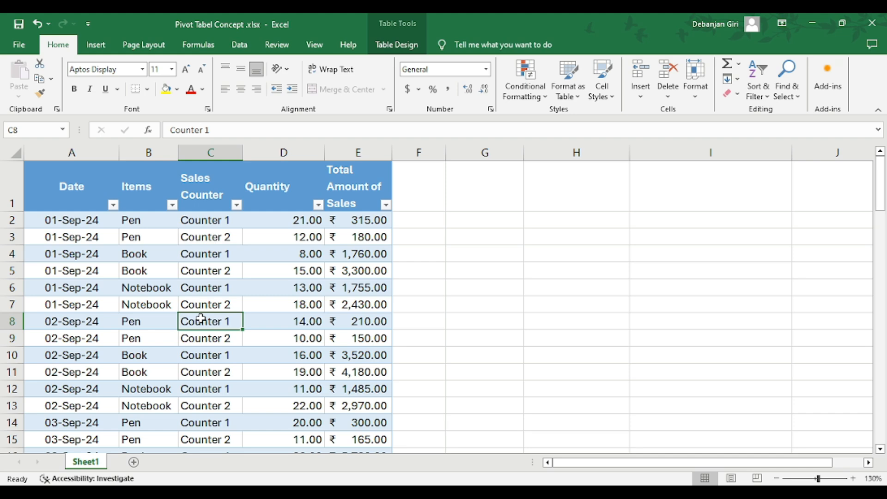
left_click(138, 235)
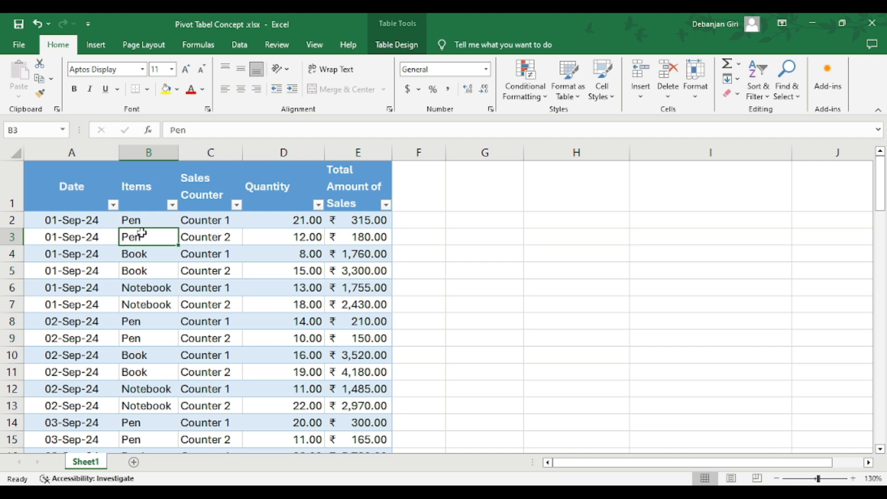
left_click(72, 221)
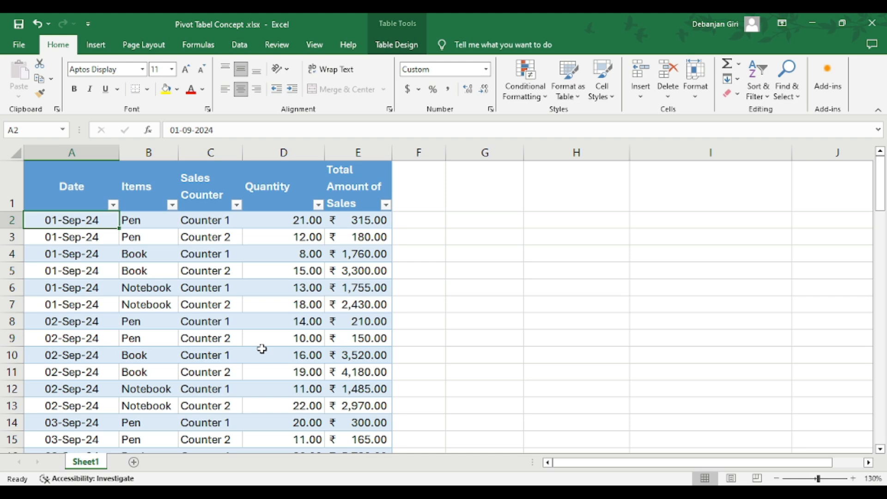
left_click(109, 254)
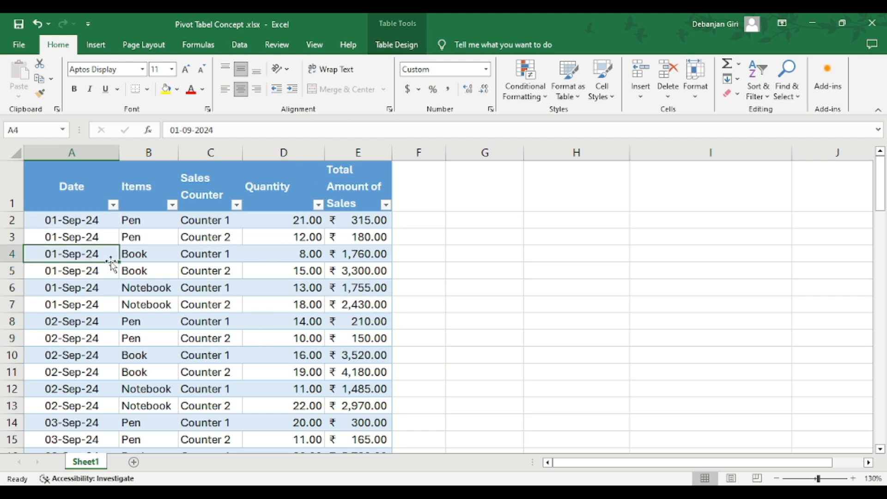
left_click(97, 231)
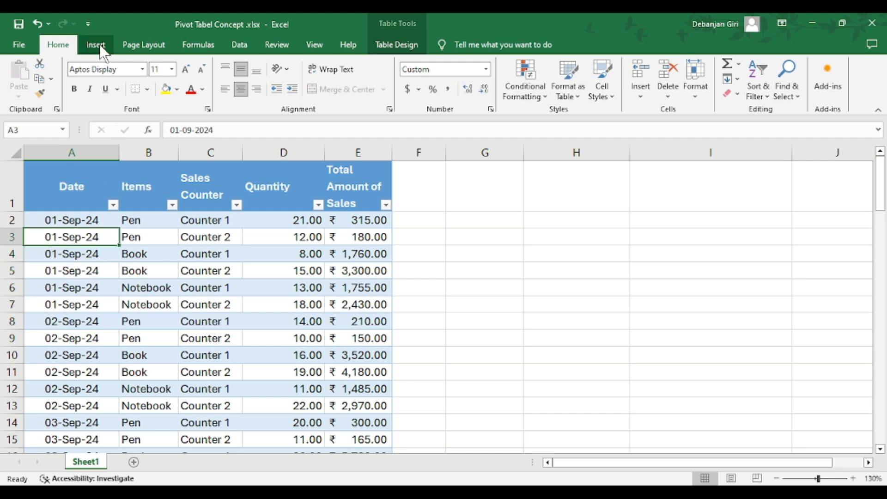
left_click(146, 292)
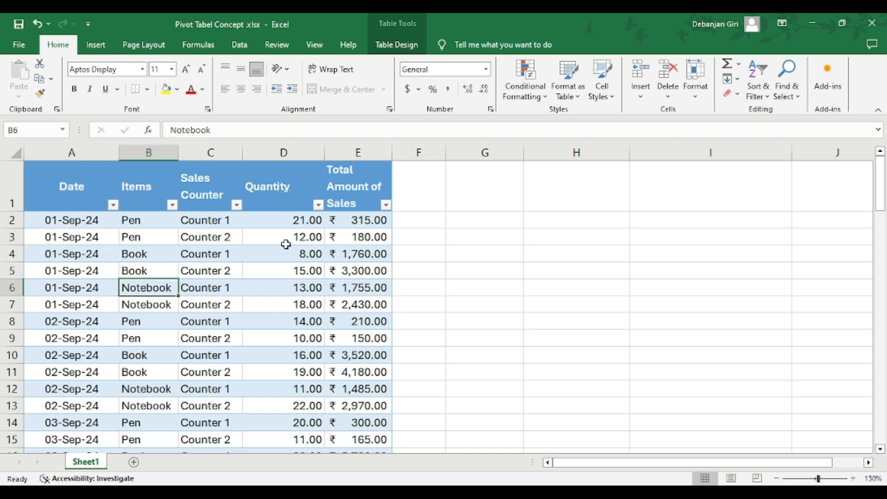
left_click(199, 234)
Select the whole sales data table including its headers and rename the table to Sales
left_click_drag(51, 177, 343, 420)
scroll(99, 202, "up", 13)
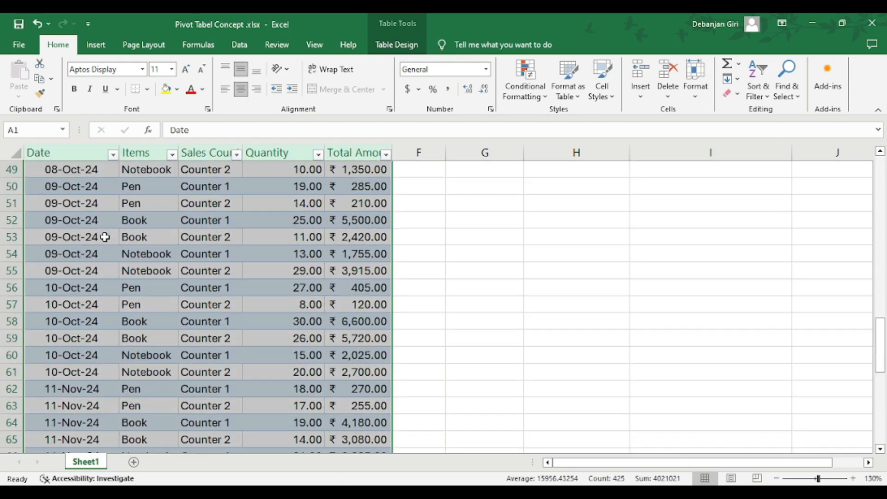
left_click(378, 40)
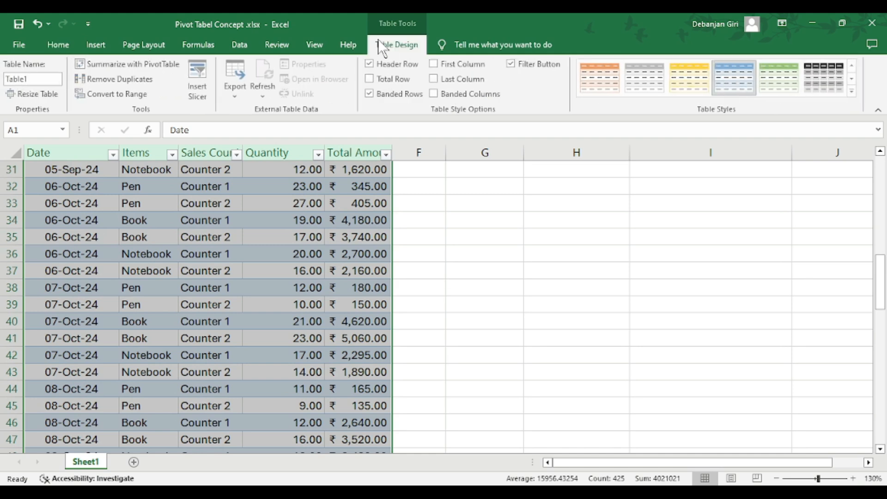
double_click(36, 79)
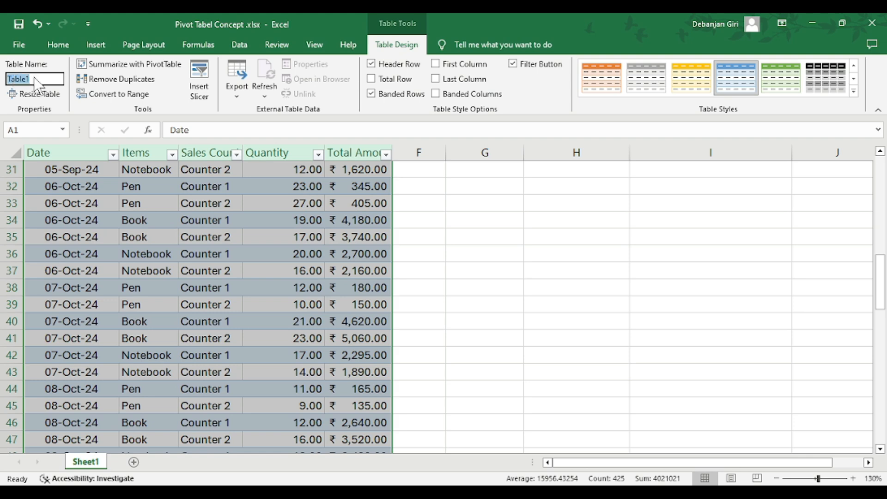
type("Sales")
key("Return")
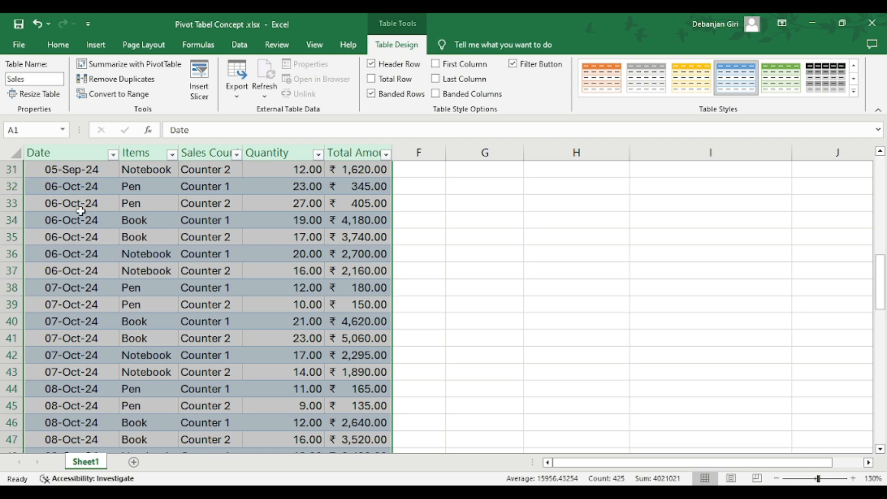
scroll(80, 211, "up", 10)
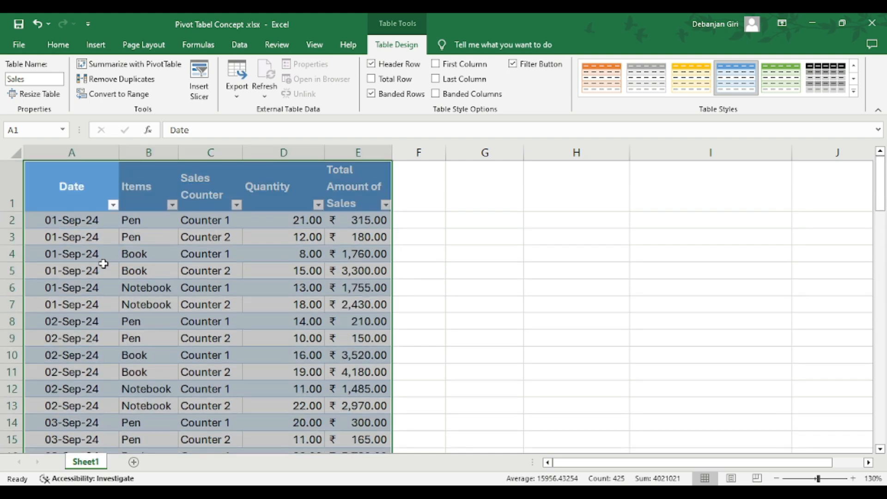
Insert a PivotTable based on the Sales table into the existing worksheet at cell G2 of Sheet1
left_click(97, 45)
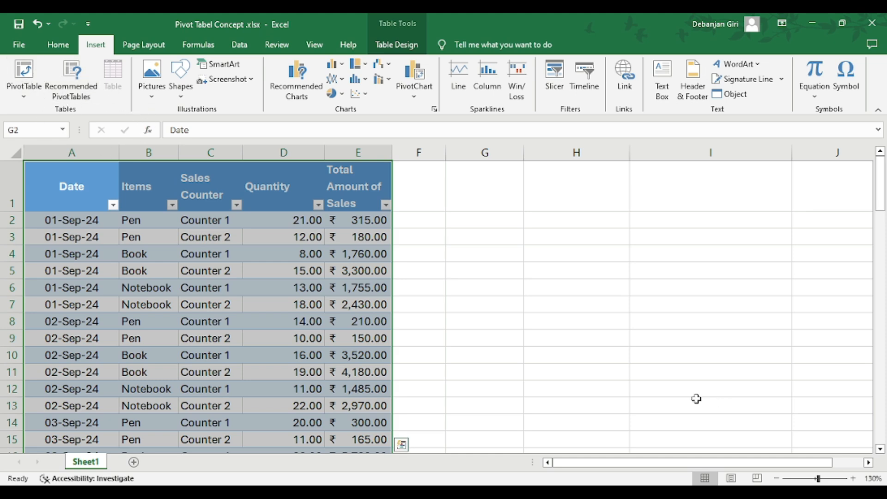
left_click(696, 398)
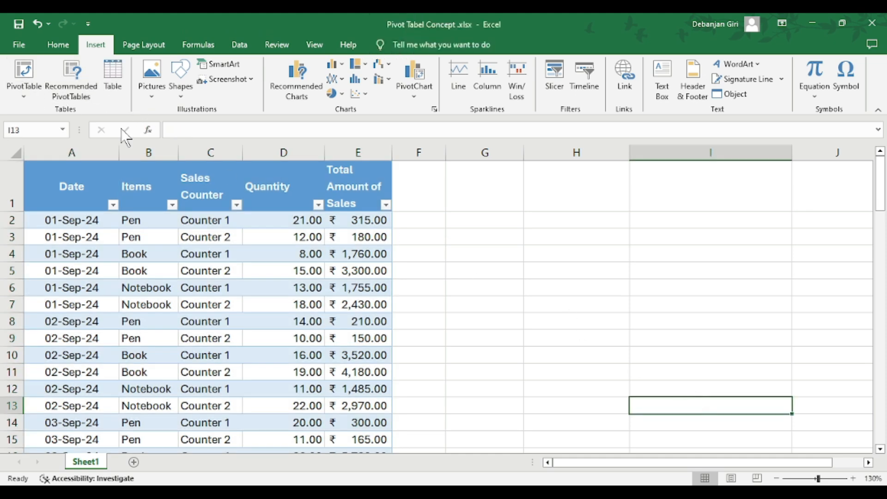
left_click(123, 272)
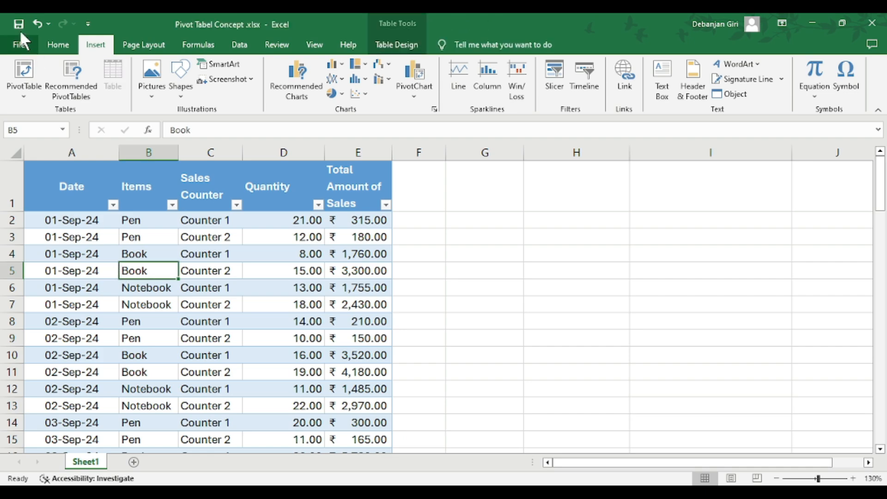
left_click(23, 70)
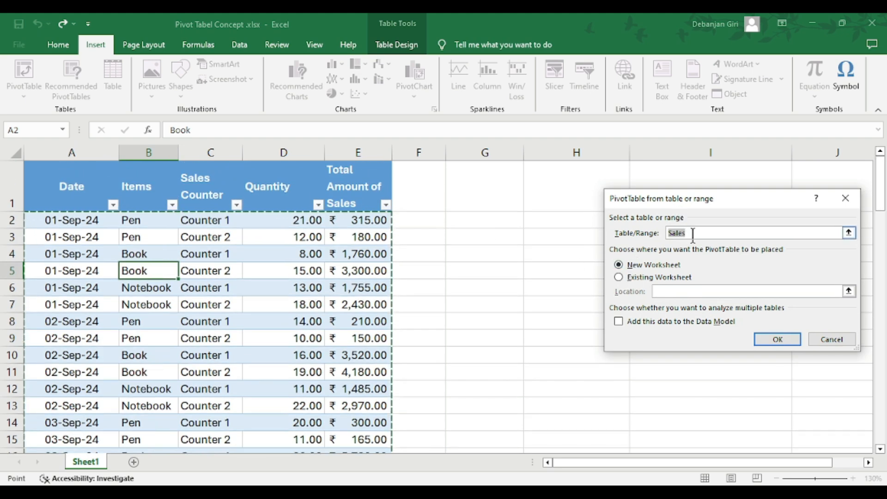
left_click(638, 277)
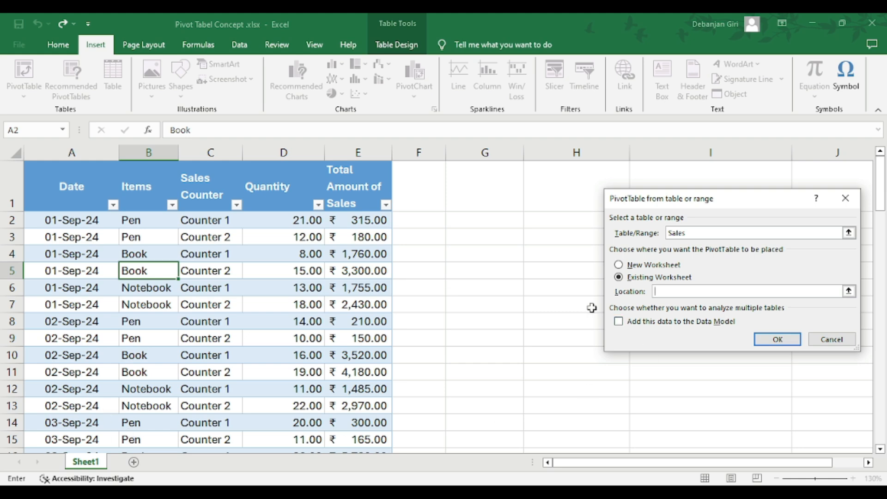
left_click(478, 216)
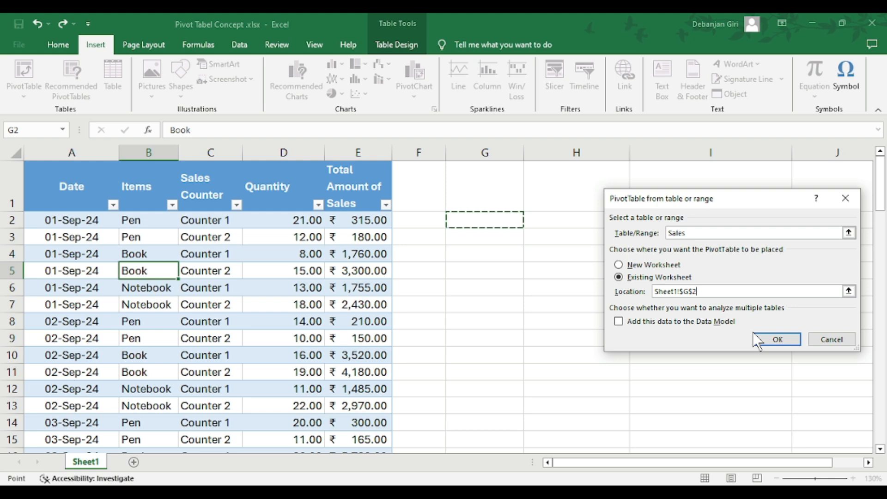
left_click(777, 338)
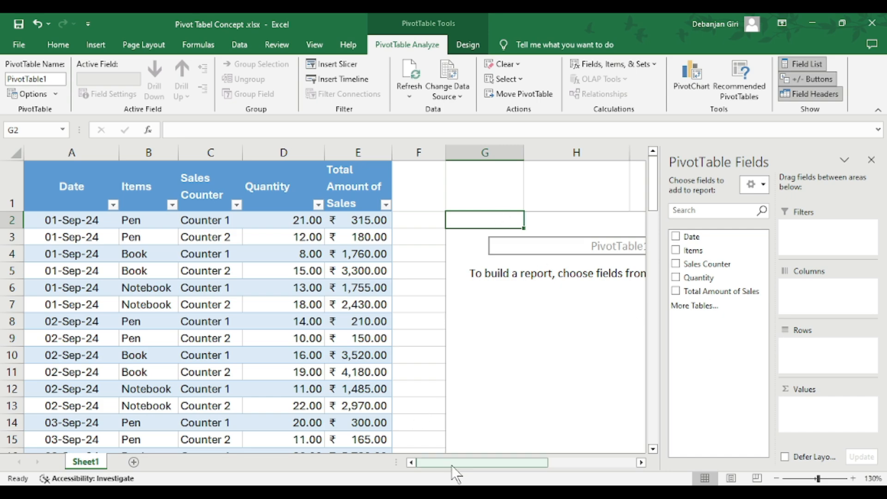
Add Items to the rows of the PivotTable and Total Amount of Sales to its values as a sum
left_click(777, 478)
left_click(778, 478)
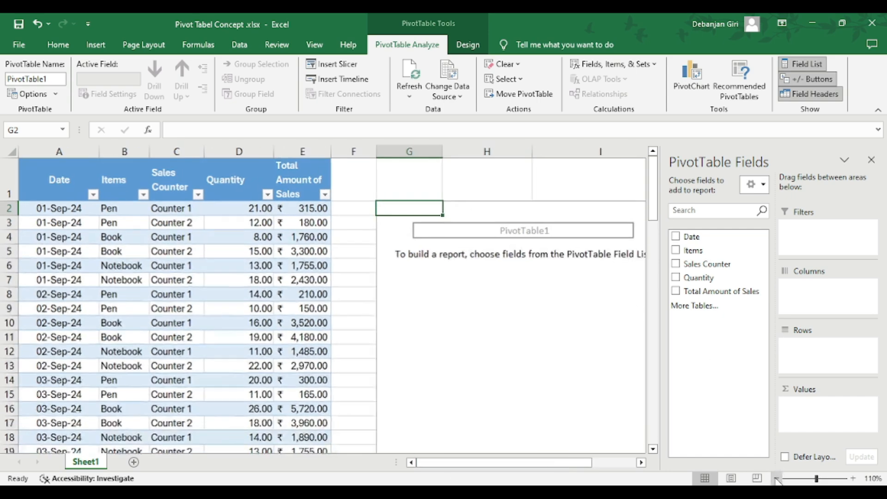
left_click(777, 478)
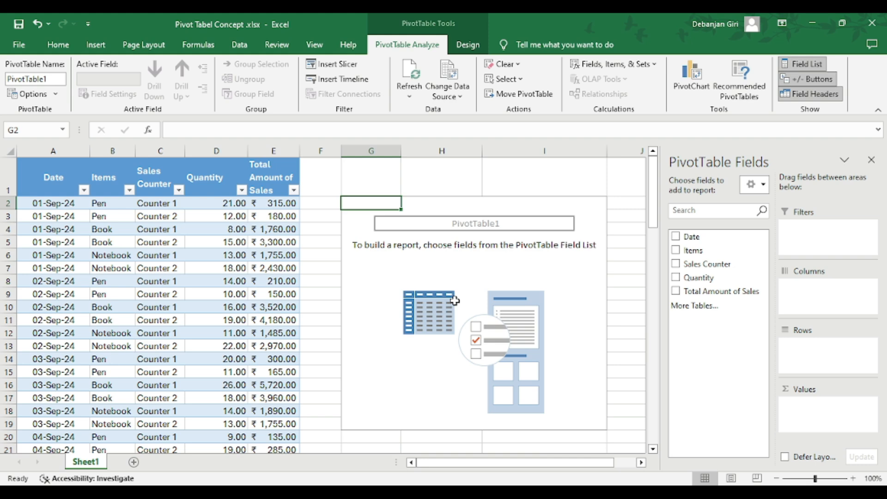
right_click(612, 189)
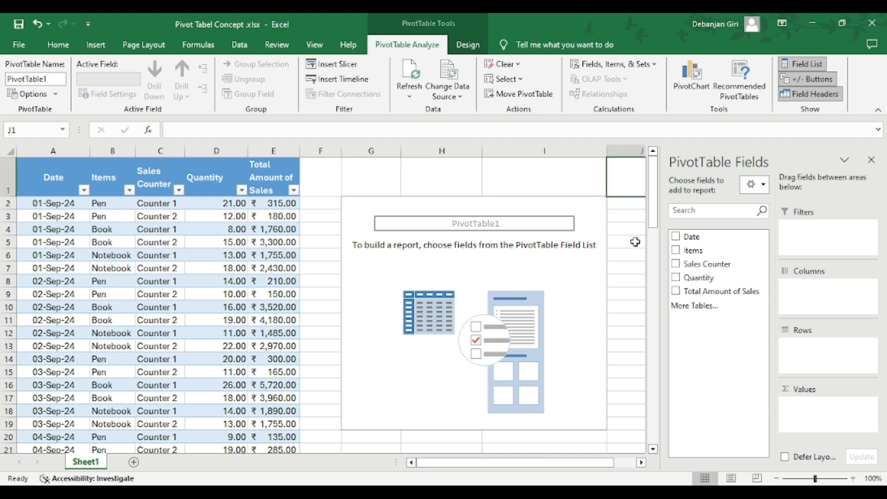
left_click(494, 168)
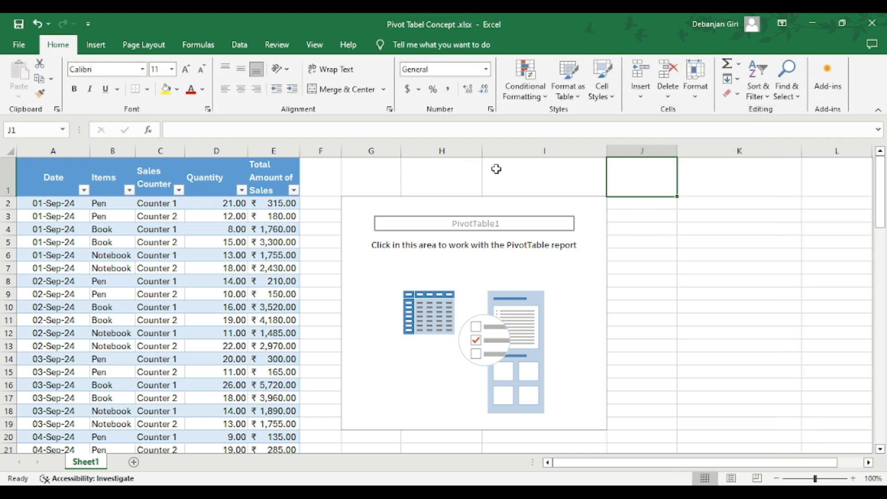
left_click(494, 293)
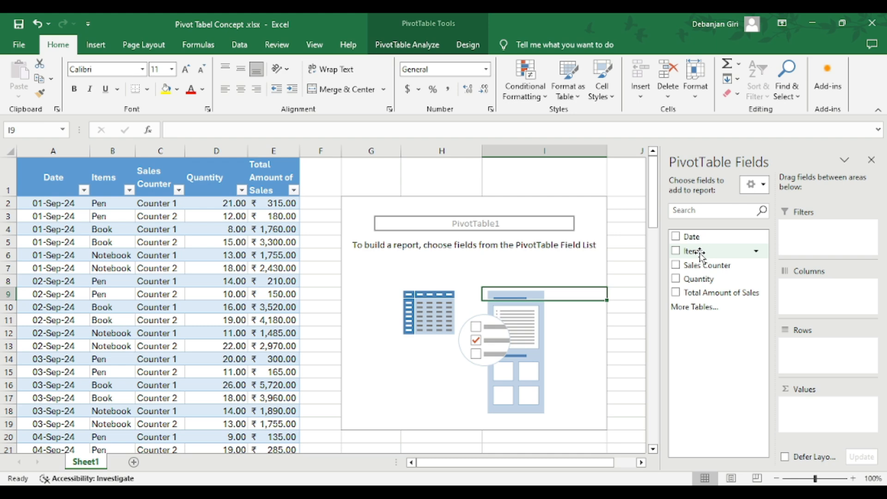
left_click_drag(700, 253, 818, 344)
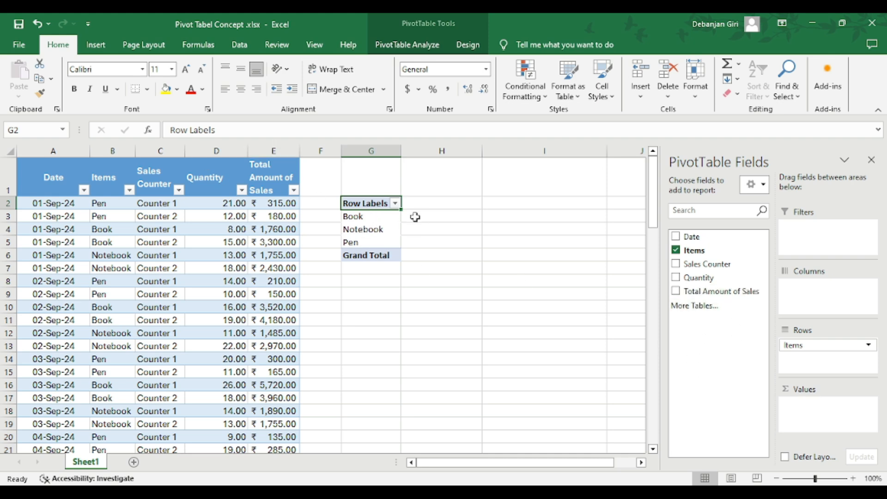
left_click_drag(702, 291, 828, 421)
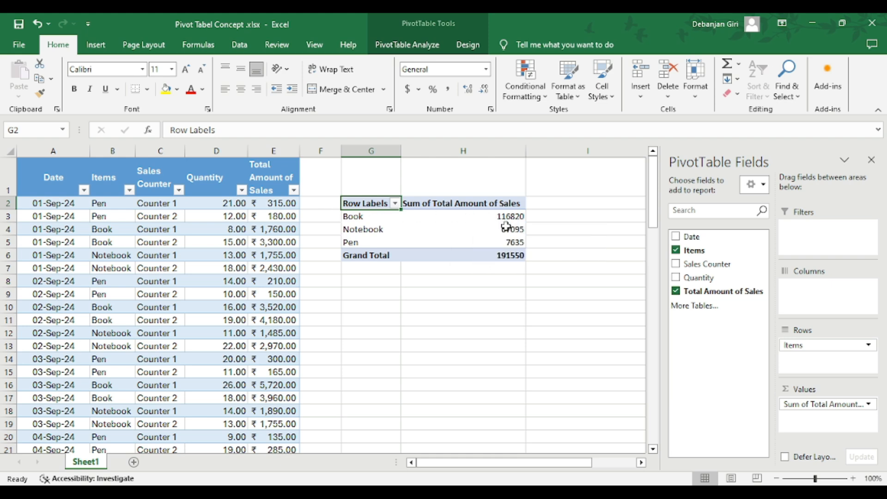
Add Sales Counter to the PivotTable's columns to split each item's sales by counter
mouse_move(510, 226)
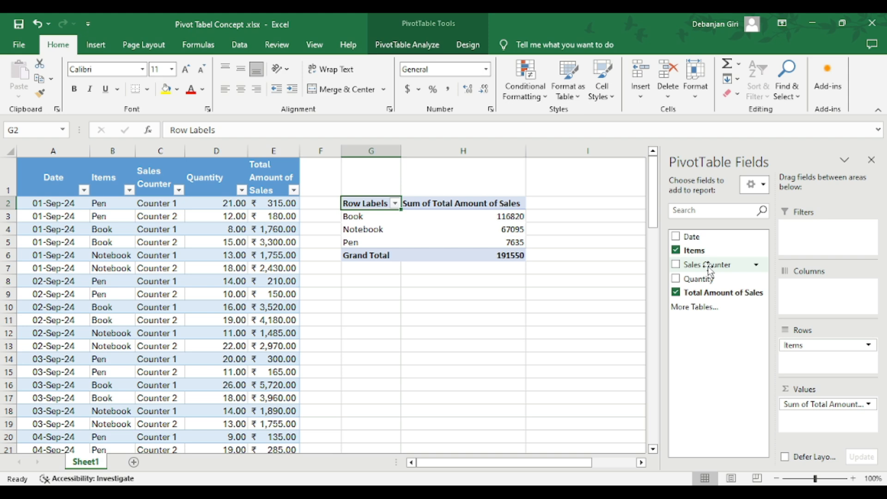
left_click_drag(709, 268, 815, 295)
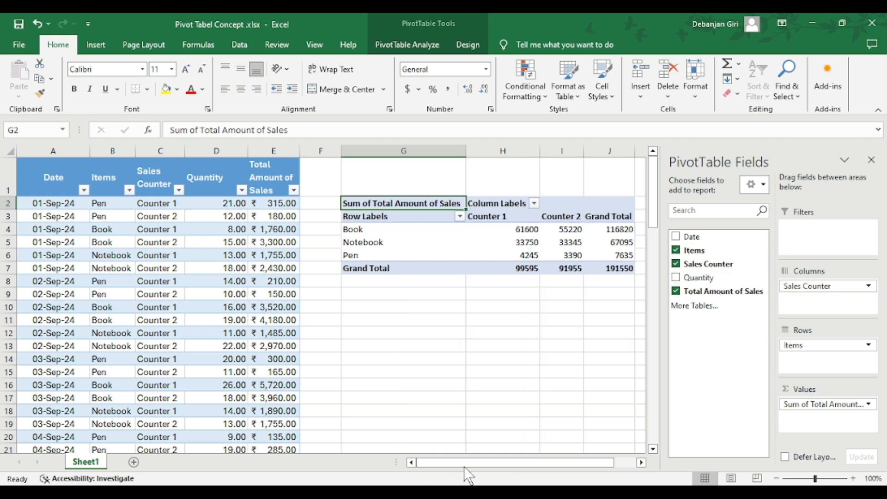
mouse_move(465, 466)
left_mouse_down()
mouse_move(483, 464)
mouse_move(478, 458)
left_mouse_up()
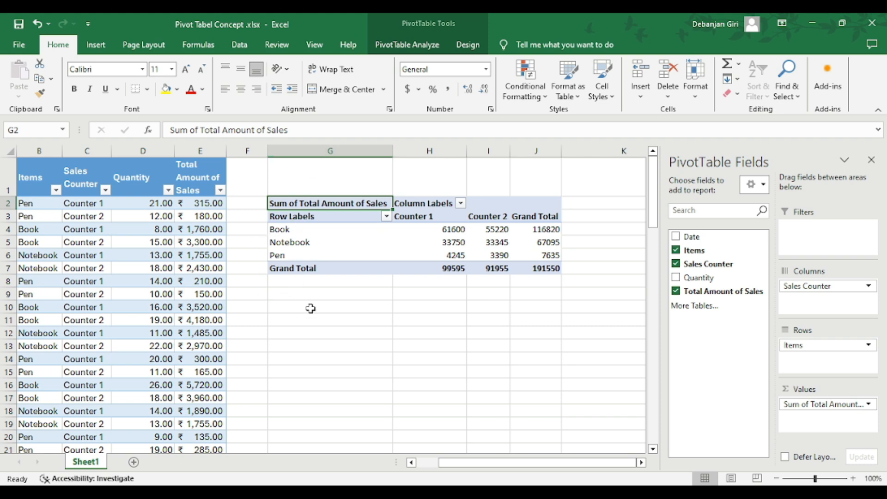
left_click_drag(316, 294, 677, 292)
scroll(332, 290, "up", 2)
left_click(434, 333)
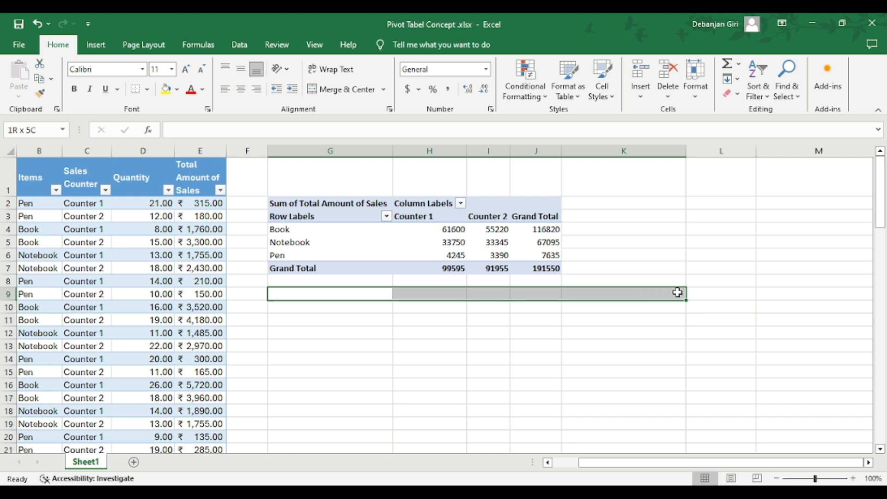
left_click(473, 371)
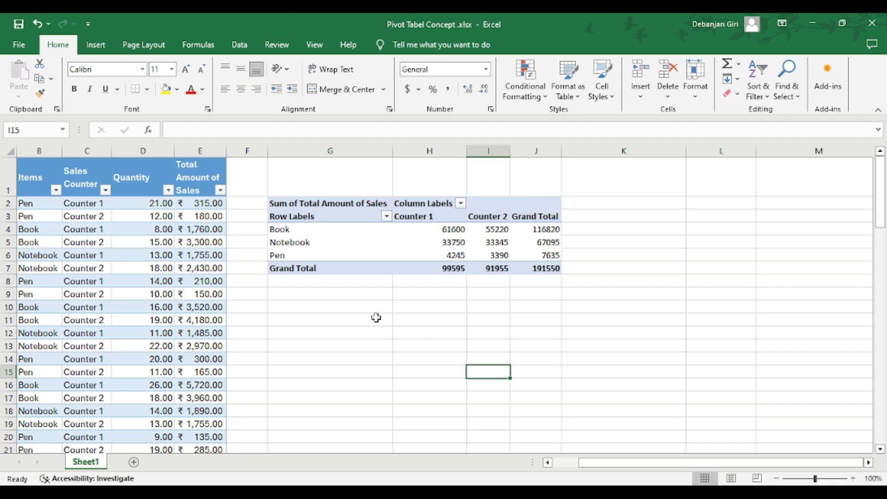
left_click_drag(314, 297, 313, 387)
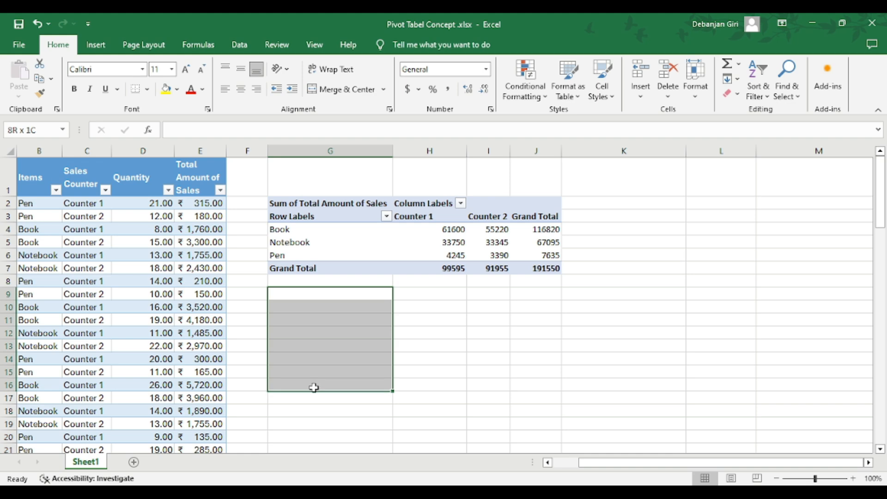
left_click(534, 347)
left_click_drag(281, 295, 625, 293)
left_click(311, 321)
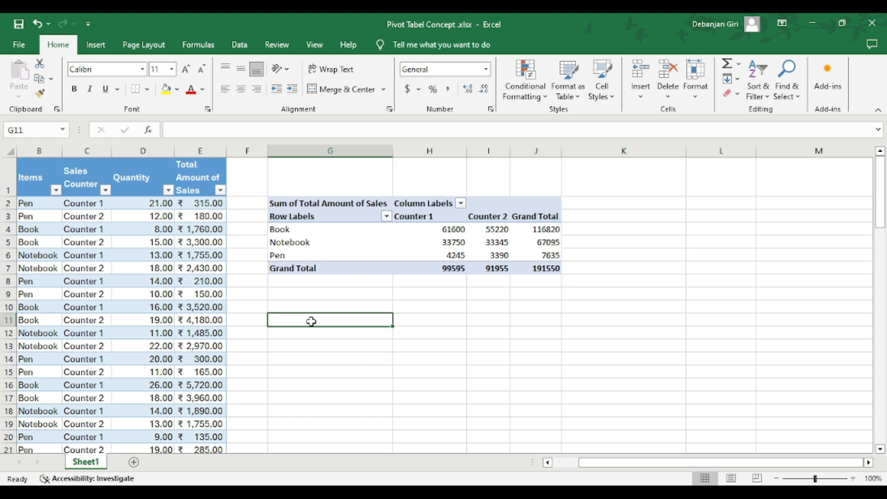
Enter the sample texts ABC in cell G9, xyx in H10 and mno in H11 below the PivotTable
left_click(306, 295)
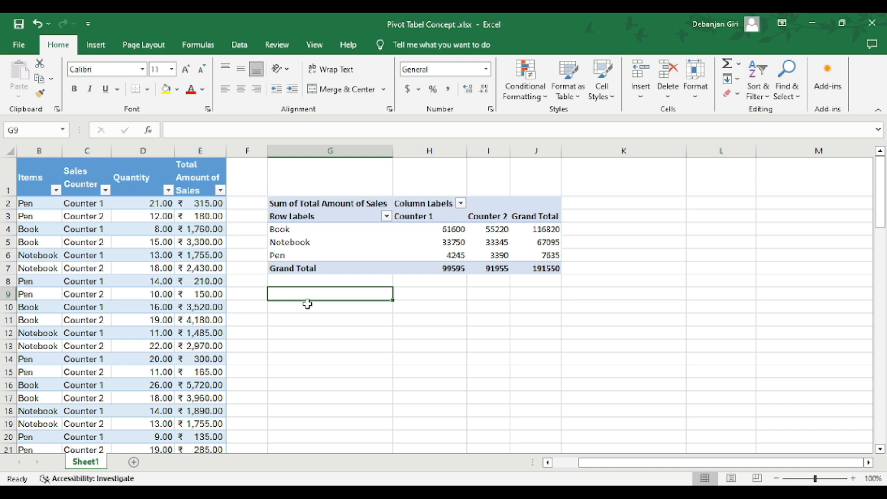
left_click(307, 304)
left_click(312, 292)
type("ABC")
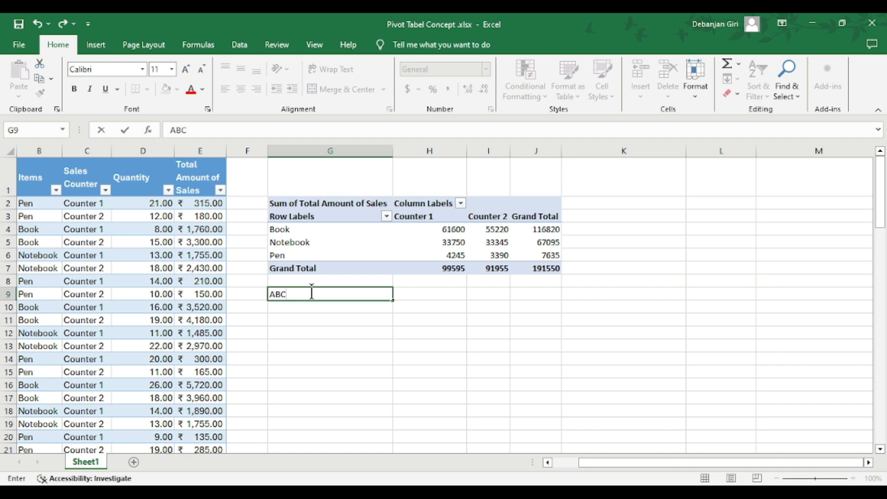
left_click(415, 307)
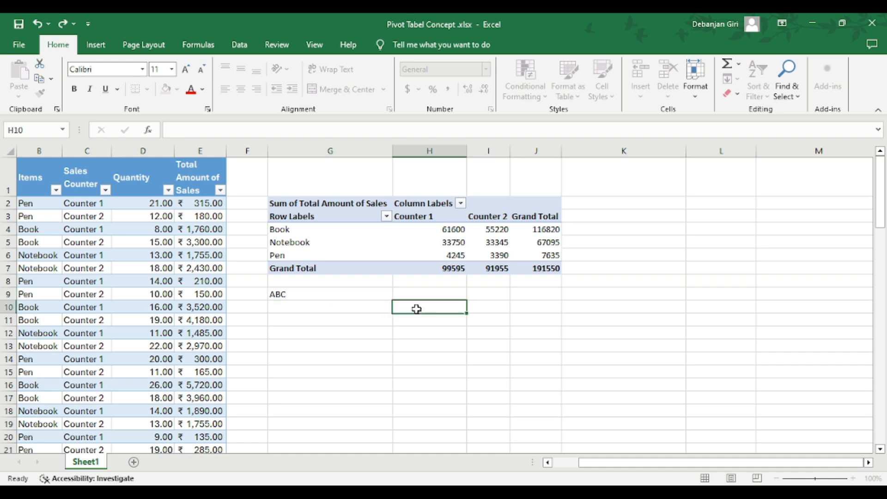
type("xyx")
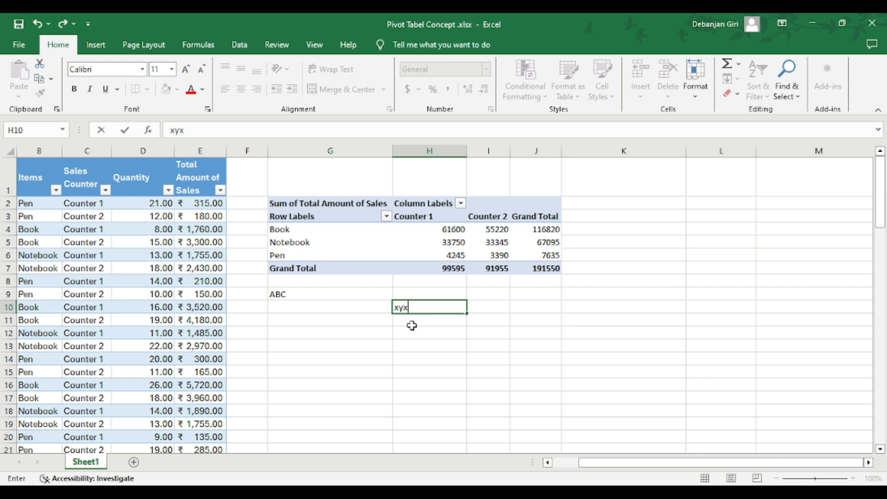
left_click(412, 323)
type("m")
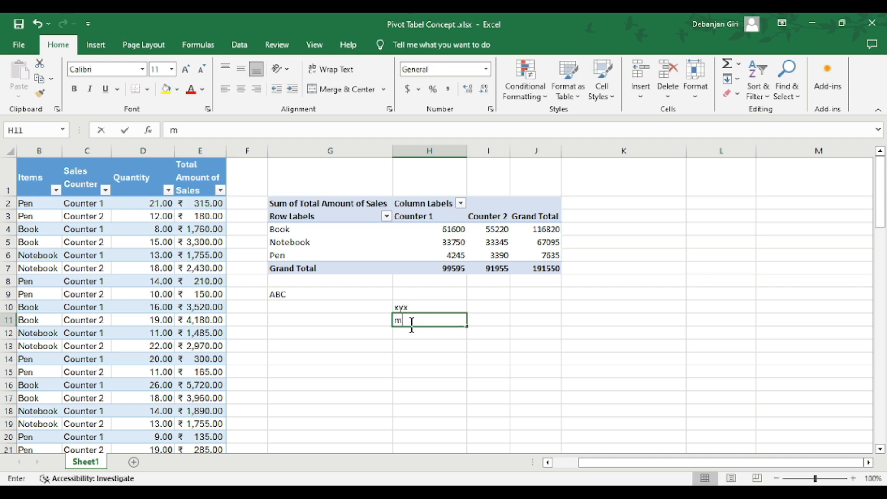
type("no")
left_click(332, 386)
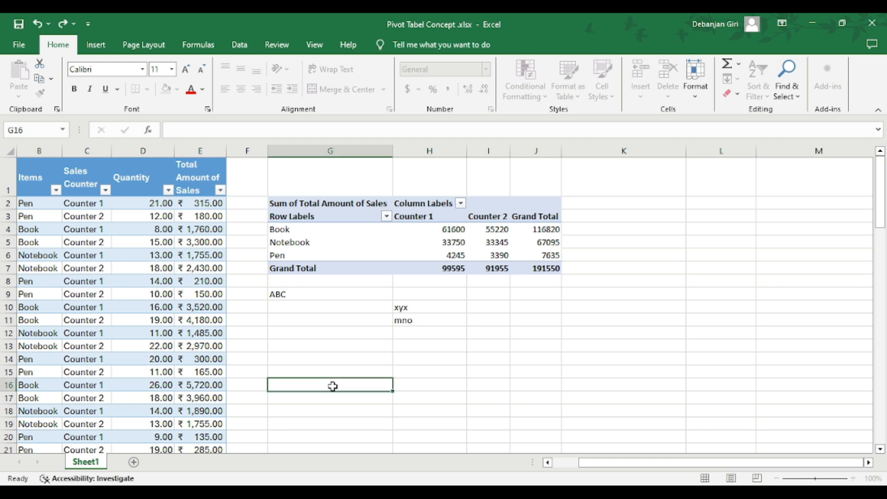
Clear the sample texts from cells G9 to H11 below the PivotTable
left_click(326, 293)
left_click_drag(326, 294, 411, 317)
left_click(351, 299)
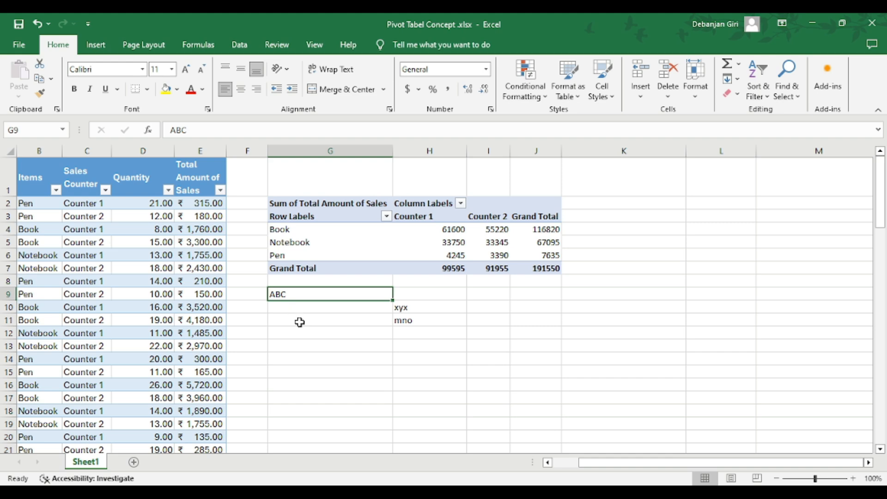
left_click(411, 293)
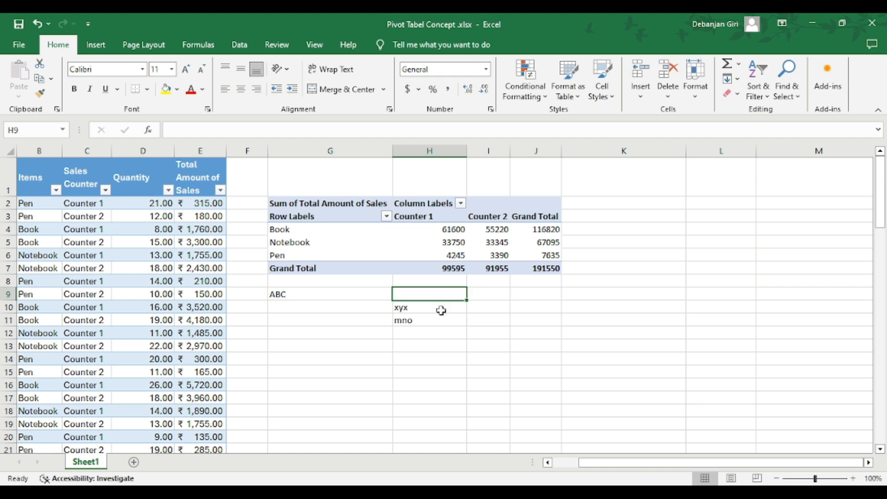
left_click_drag(281, 296, 401, 320)
key("Delete")
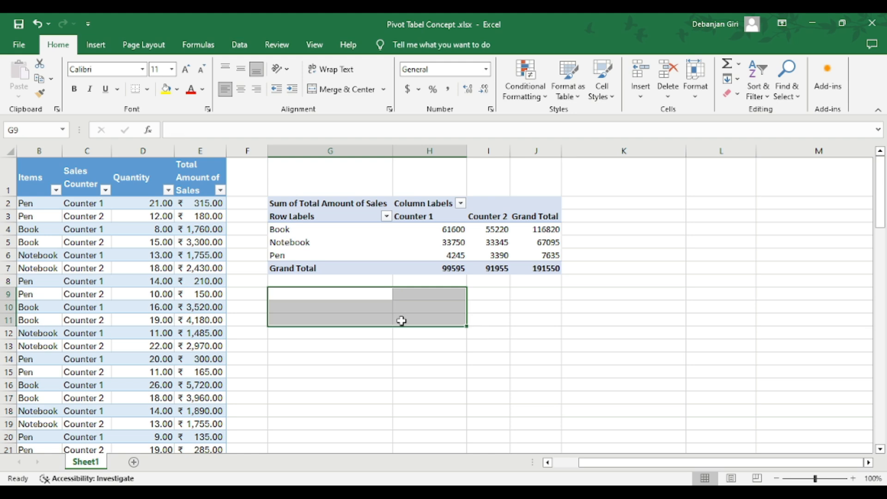
Add Date to the PivotTable's rows beneath Items
left_click(442, 252)
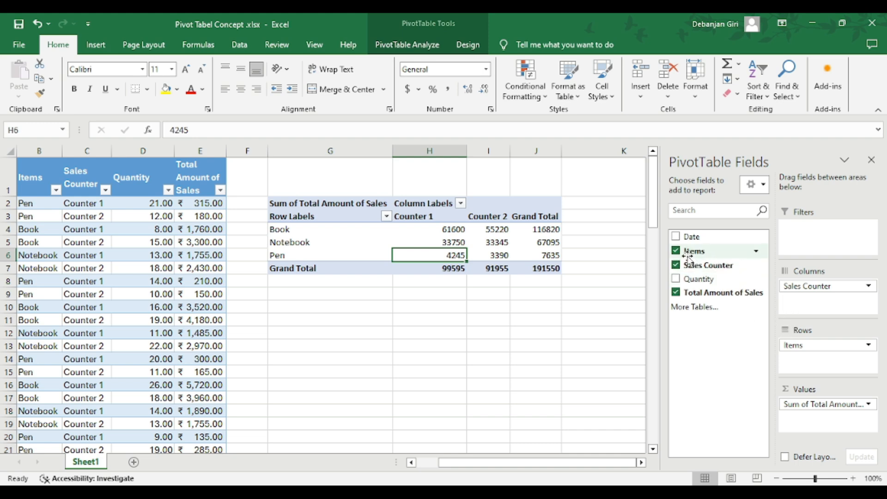
left_click_drag(696, 238, 810, 368)
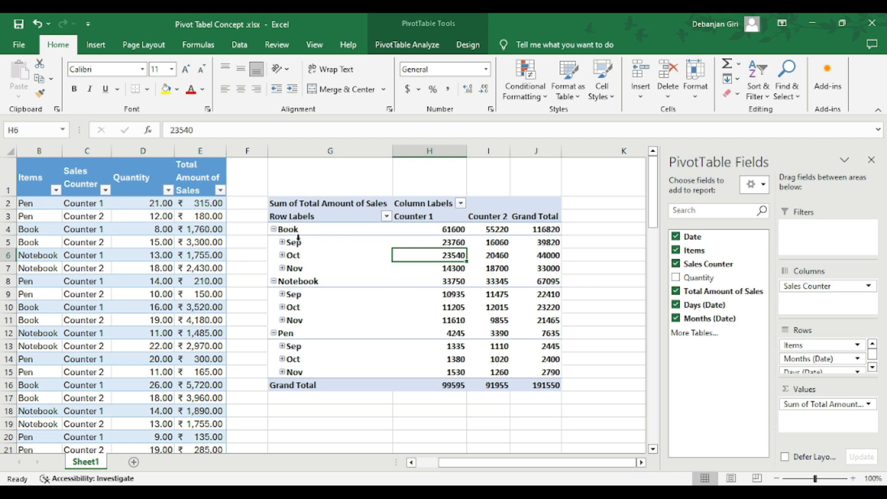
Examine the Date column of the sales data to see which months the records cover
scroll(90, 322, "down", 8)
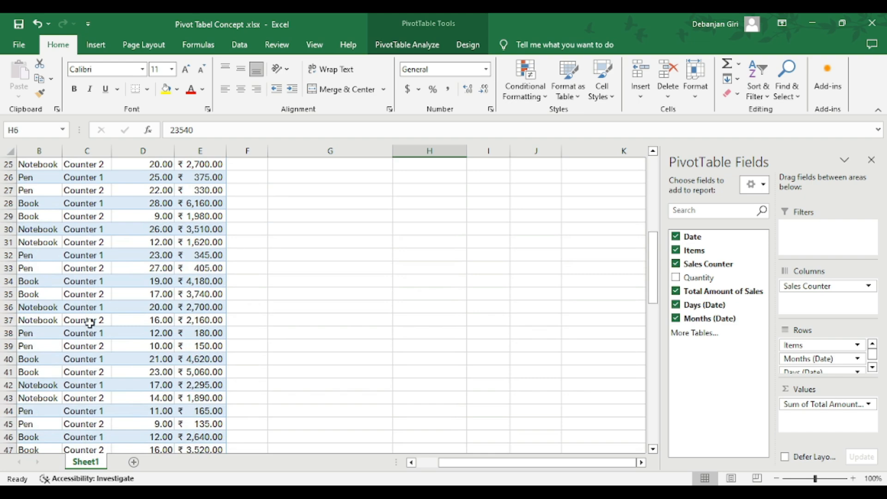
scroll(91, 322, "up", 6)
scroll(90, 323, "up", 1)
left_click_drag(476, 463, 390, 478)
scroll(44, 371, "down", 9)
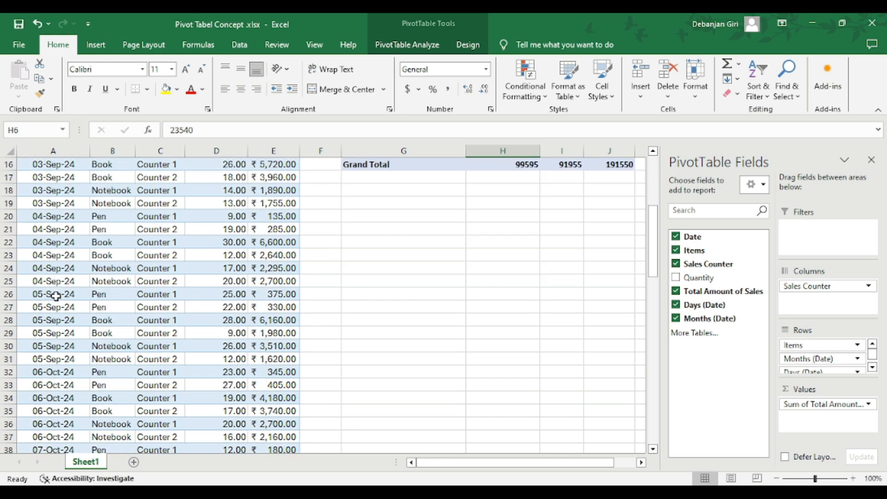
scroll(44, 372, "down", 10)
scroll(44, 372, "up", 15)
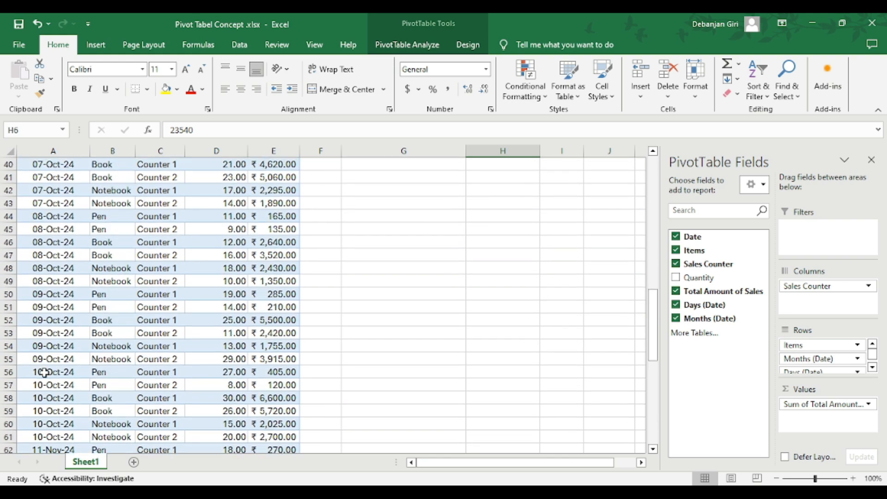
scroll(44, 372, "up", 5)
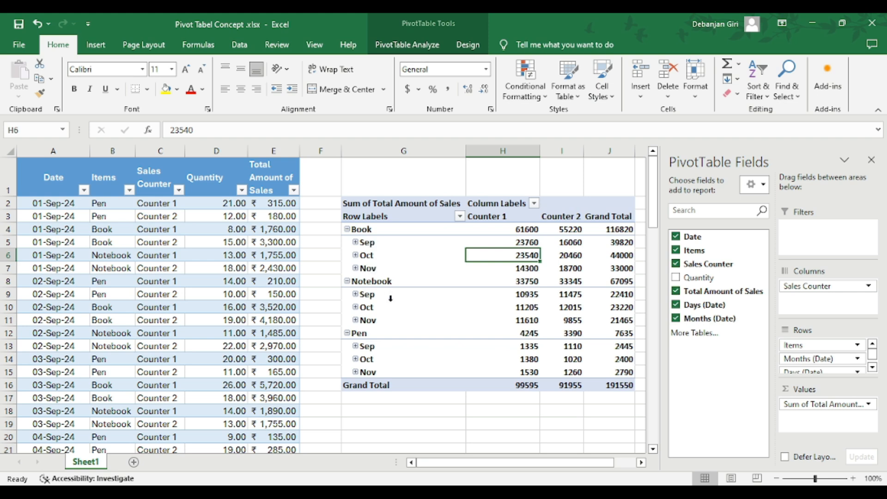
Expand the Sep group under Book in the PivotTable to show its daily sales
left_click_drag(721, 316, 833, 368)
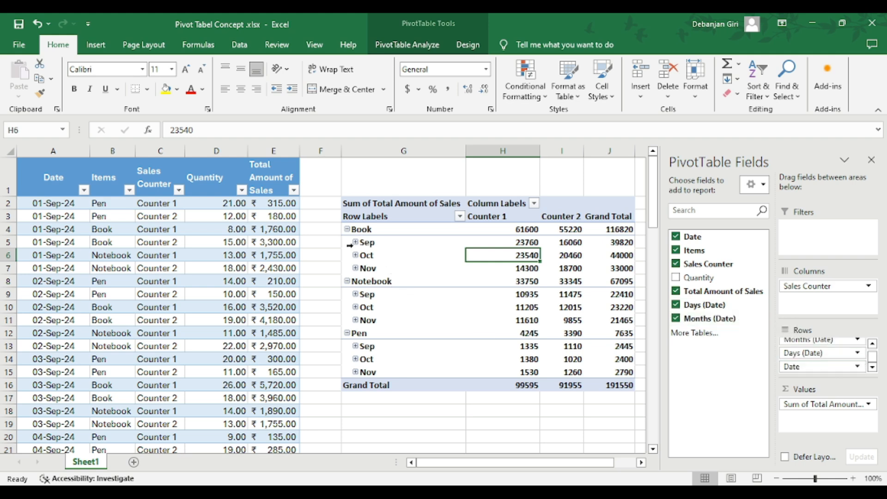
left_click(355, 242)
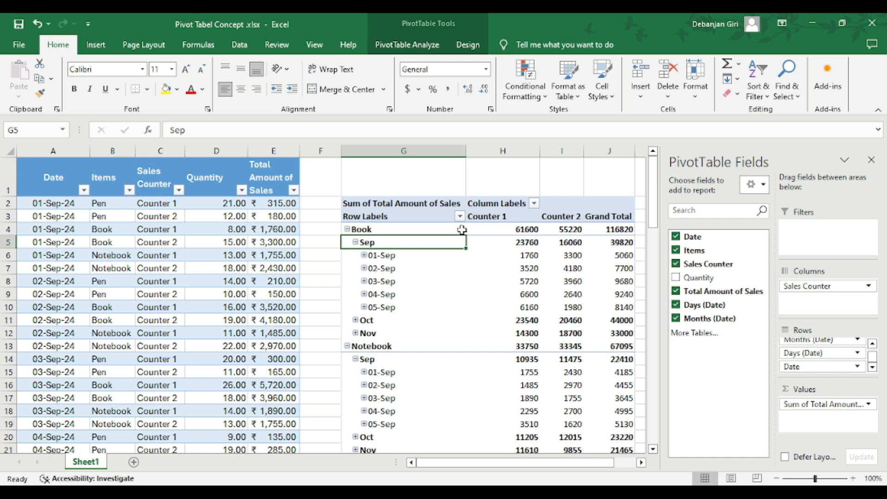
left_click(372, 205)
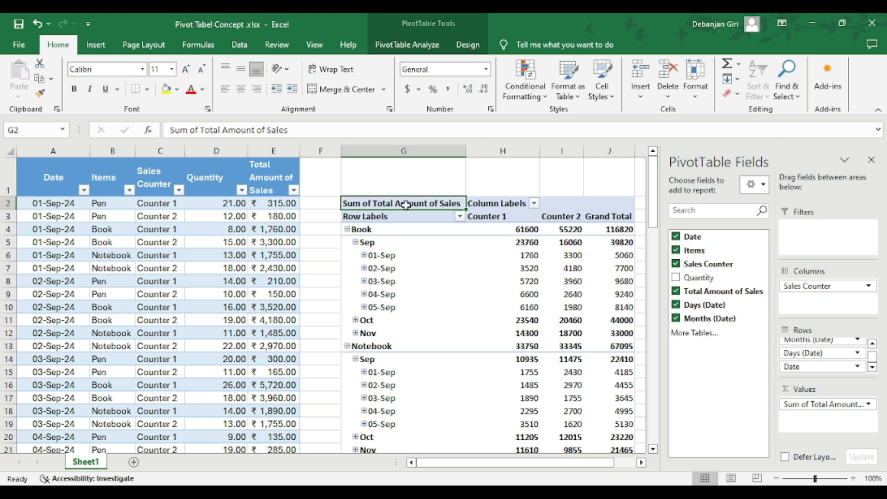
left_click_drag(406, 205, 555, 219)
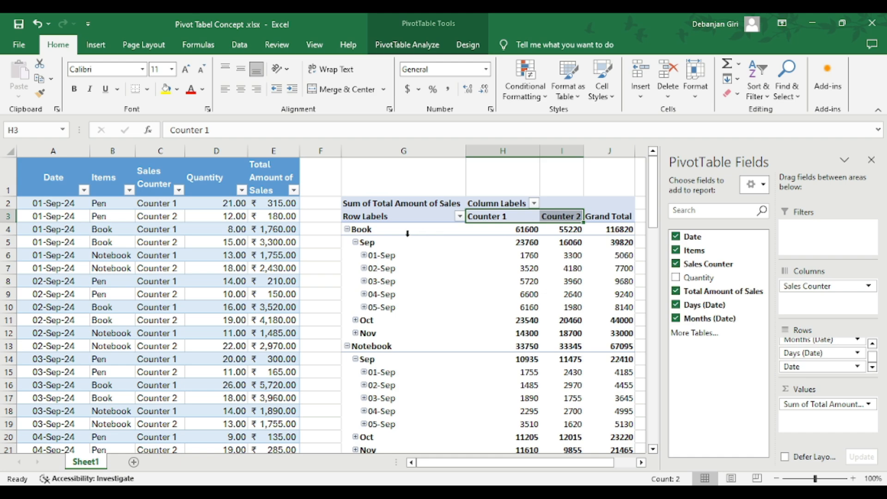
left_click(369, 224)
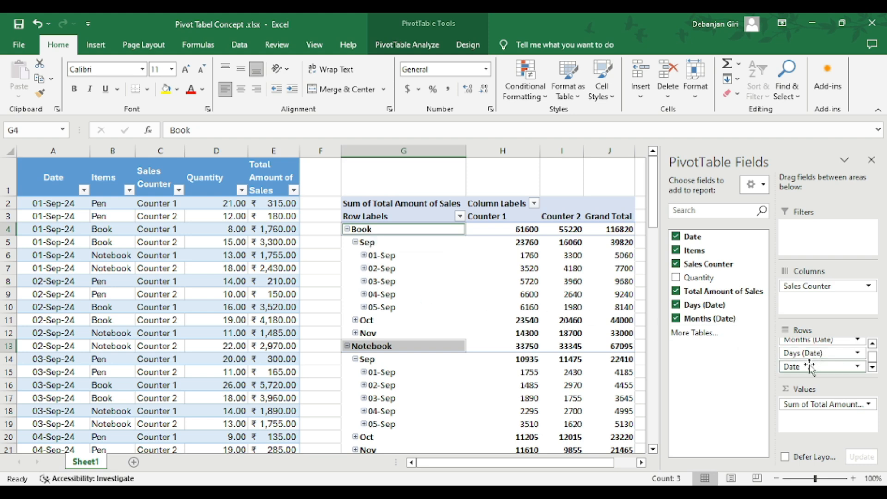
scroll(808, 367, "up", 1)
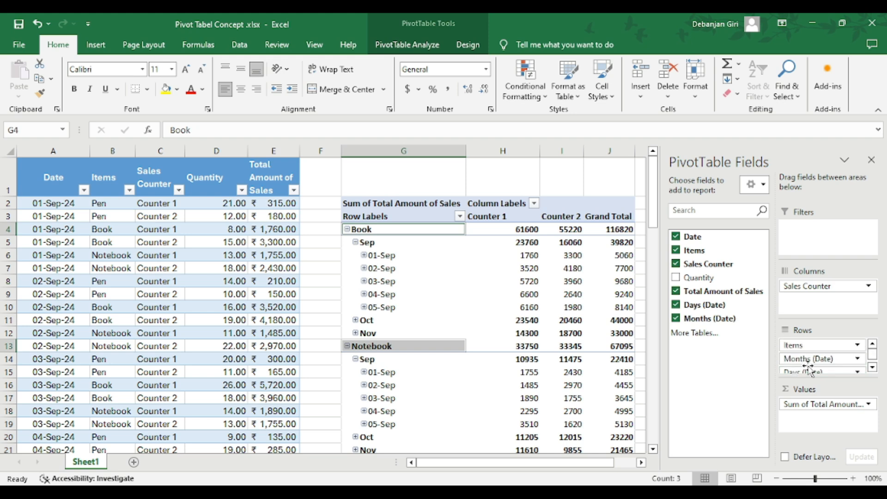
Remove the Date and Days (Date) fields from the PivotTable's rows
scroll(810, 368, "down", 1)
scroll(815, 369, "up", 1)
scroll(816, 372, "down", 1)
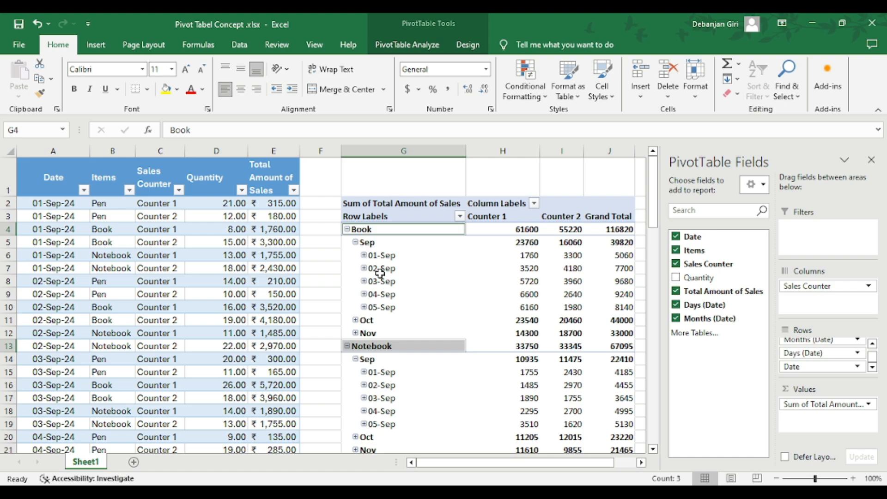
scroll(380, 272, "down", 7)
scroll(379, 270, "up", 7)
left_click(811, 370)
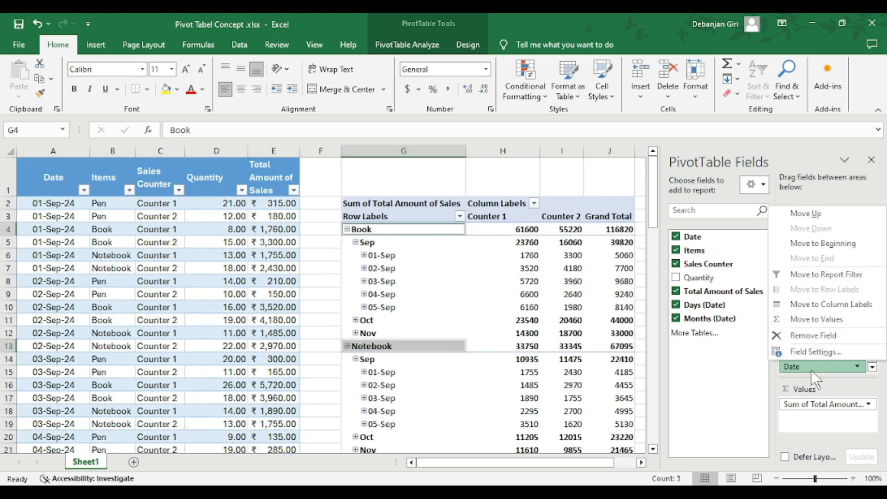
left_click(824, 348)
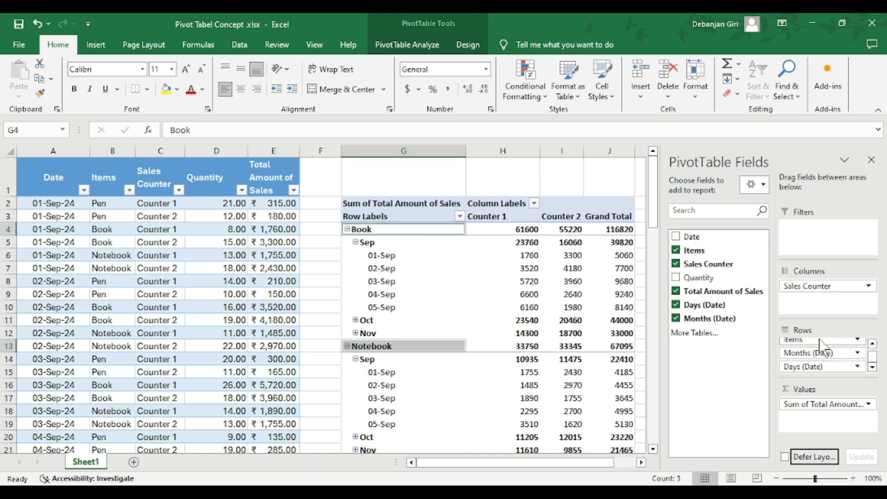
left_click(821, 367)
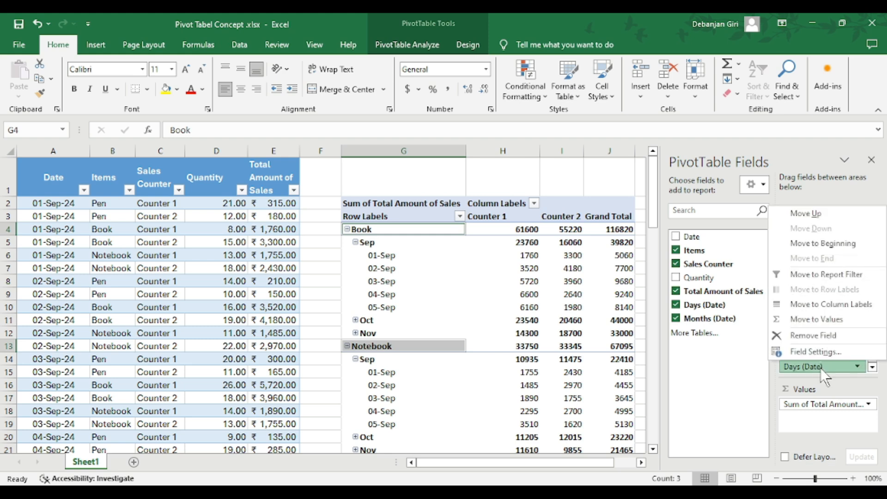
left_click(827, 344)
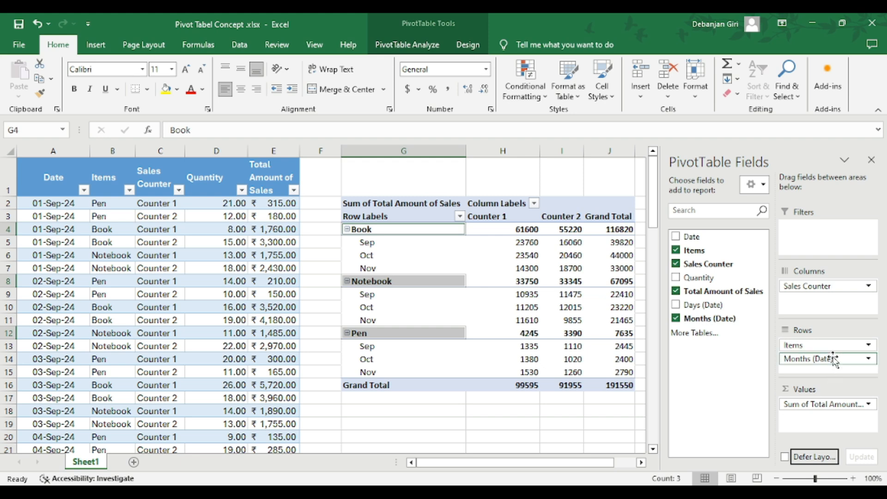
Move the Items field from the PivotTable's rows to its report filters
left_click(806, 345)
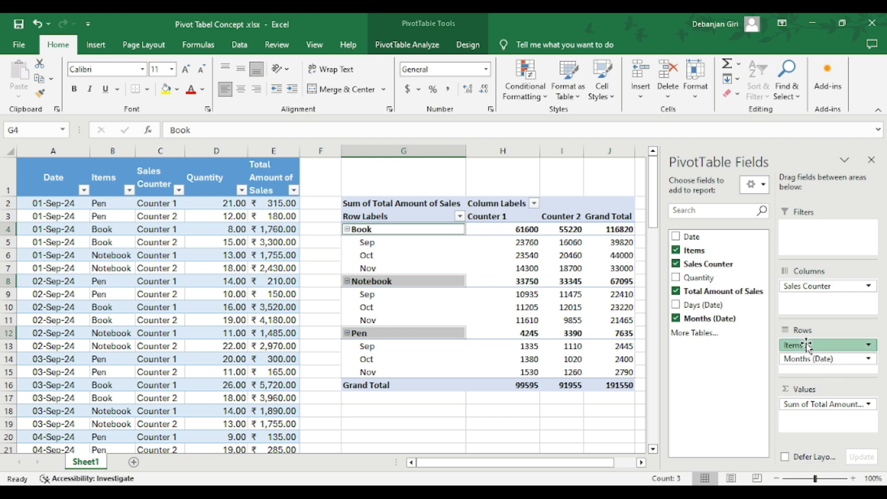
left_click_drag(806, 345, 806, 248)
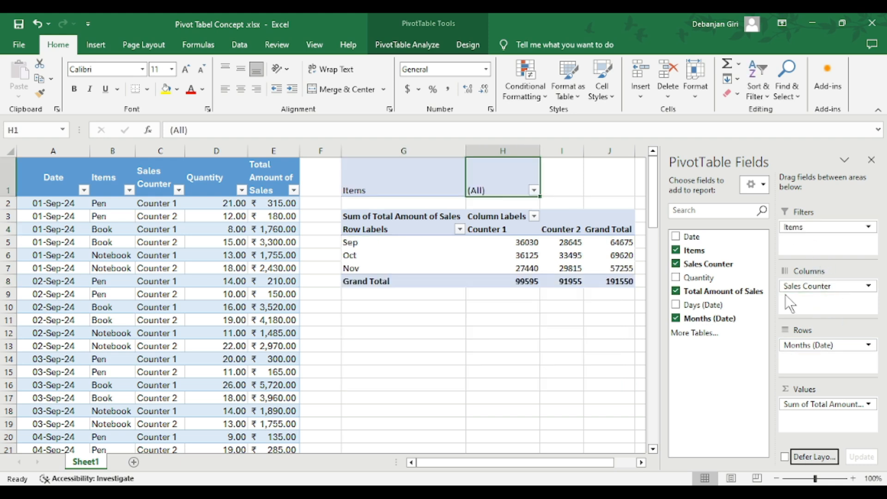
left_click_drag(434, 463, 455, 460)
right_click(291, 281)
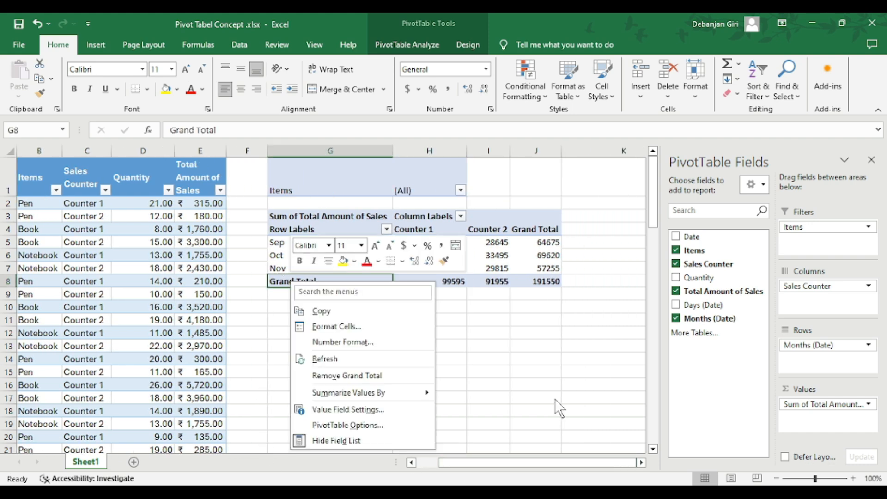
key("Escape")
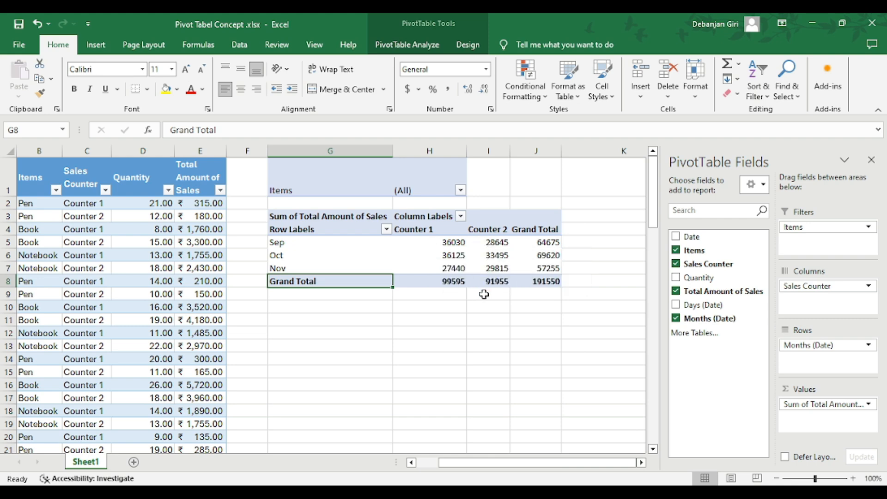
Filter the PivotTable to the Book item with the Items report filter
mouse_move(545, 242)
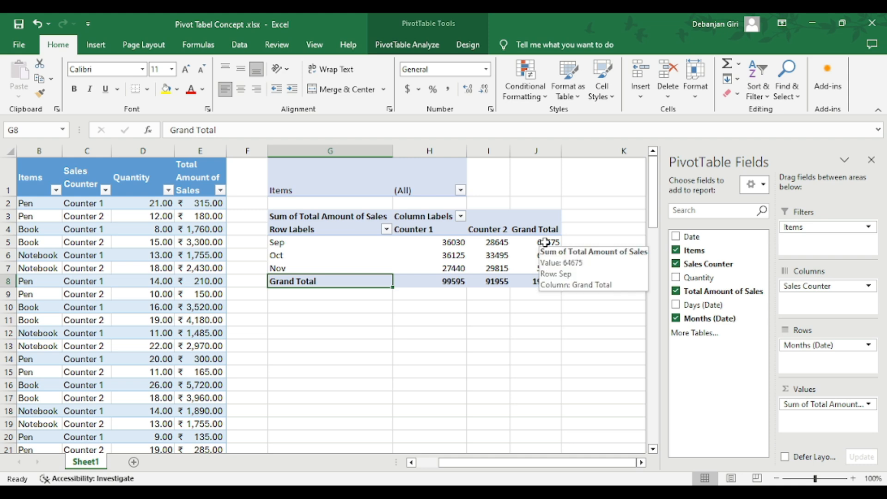
left_click(406, 190)
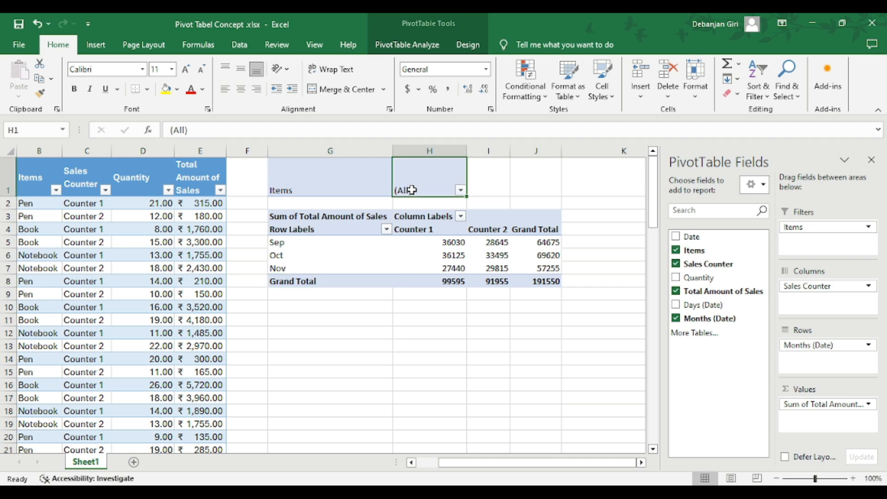
left_click(460, 190)
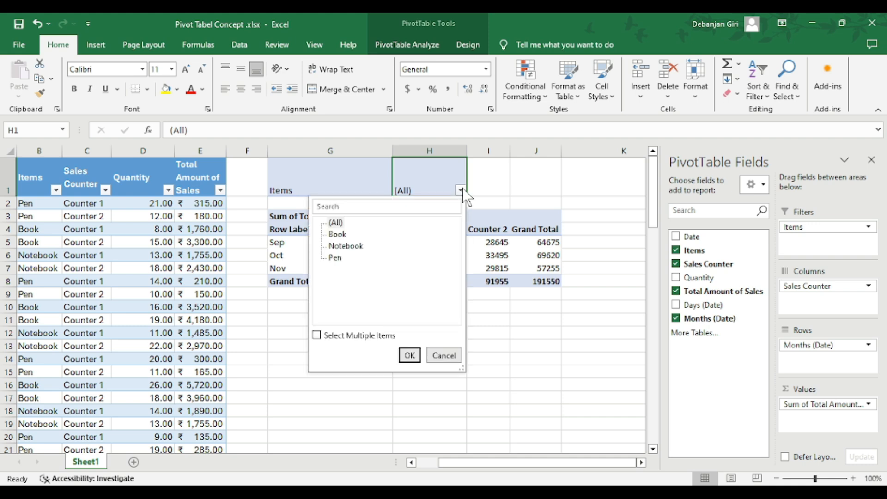
left_click(339, 234)
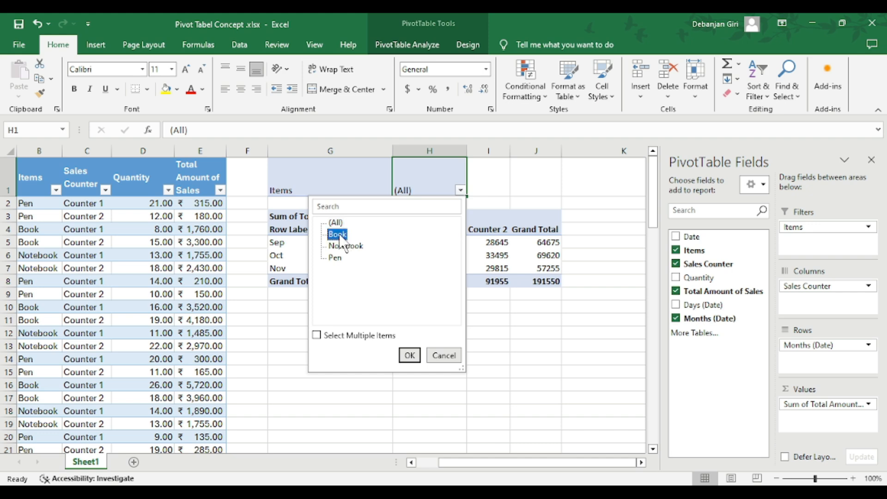
left_click(410, 361)
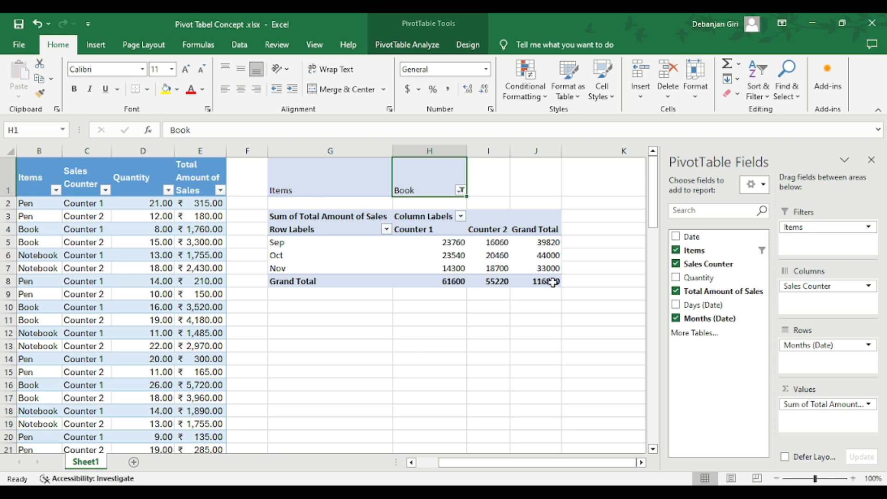
Allow multiple selections in the Items report filter and include Pen alongside Book
mouse_move(478, 242)
mouse_move(443, 243)
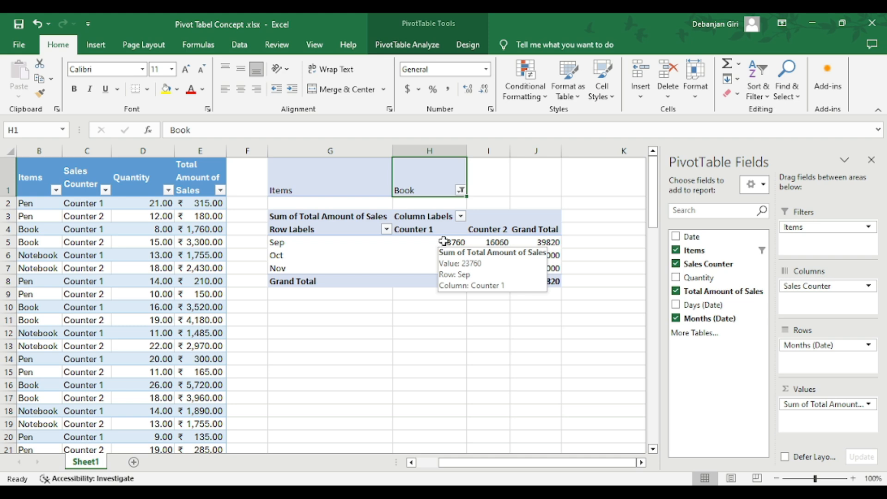
left_click(460, 190)
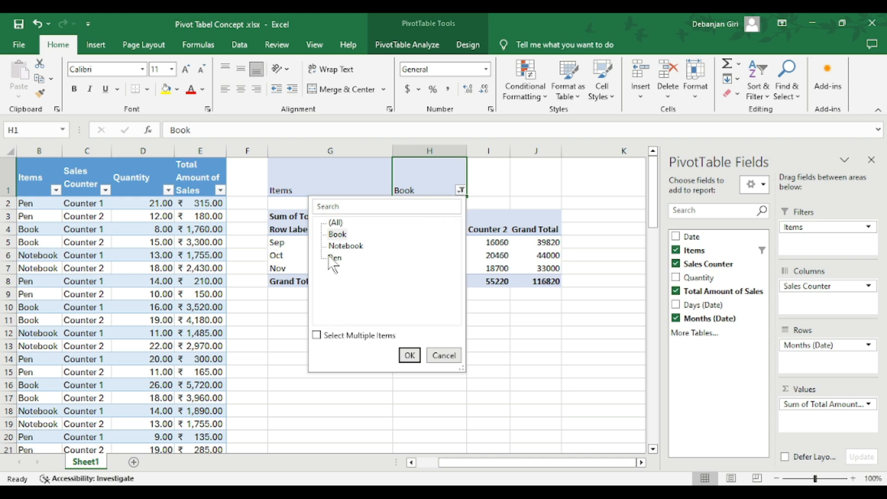
left_click(324, 335)
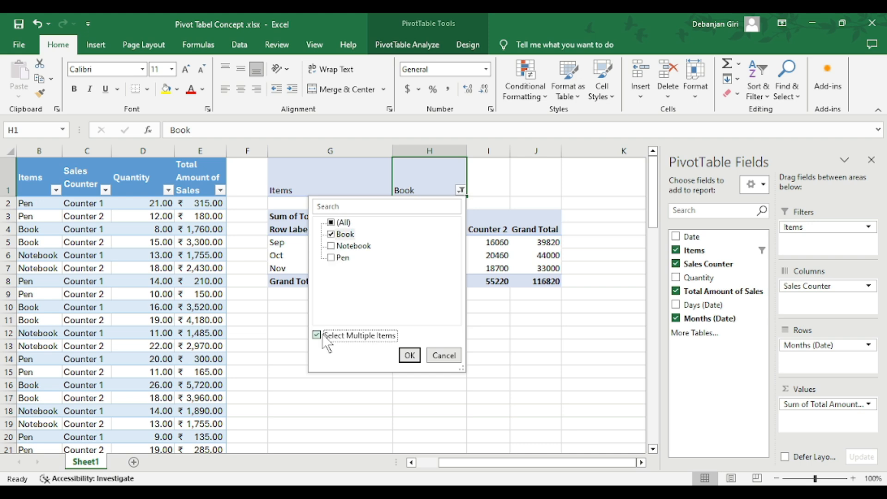
left_click(331, 259)
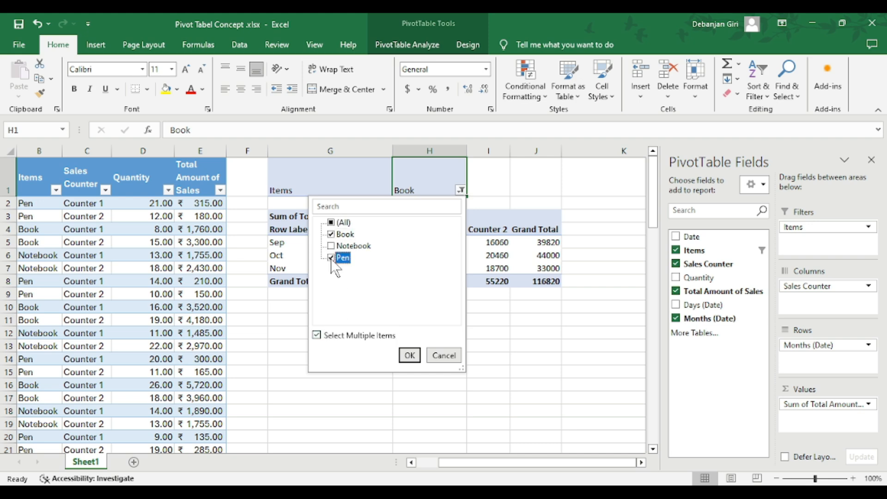
left_click(415, 355)
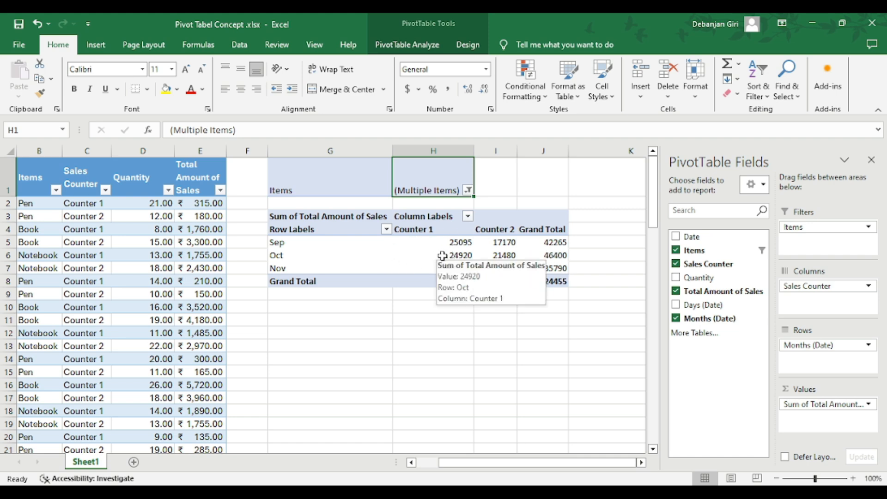
Turn off multiple selection in the Items report filter and reset it to all items
left_click(468, 190)
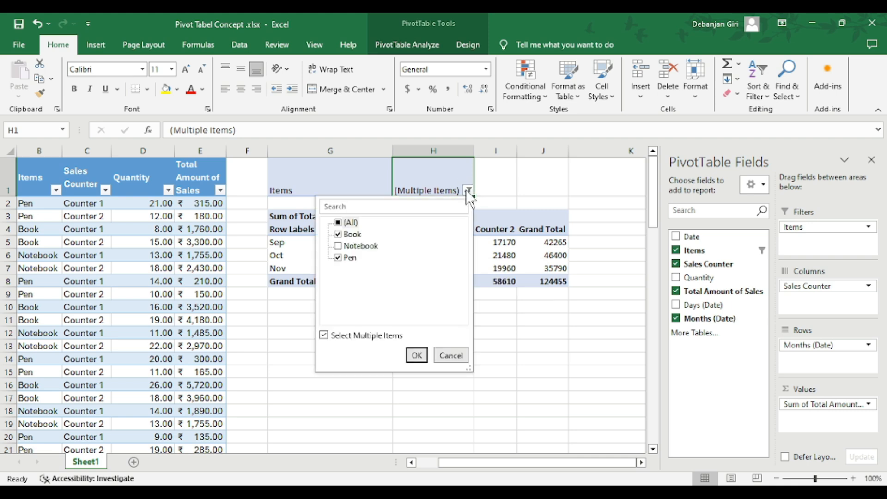
left_click(383, 337)
left_click(416, 356)
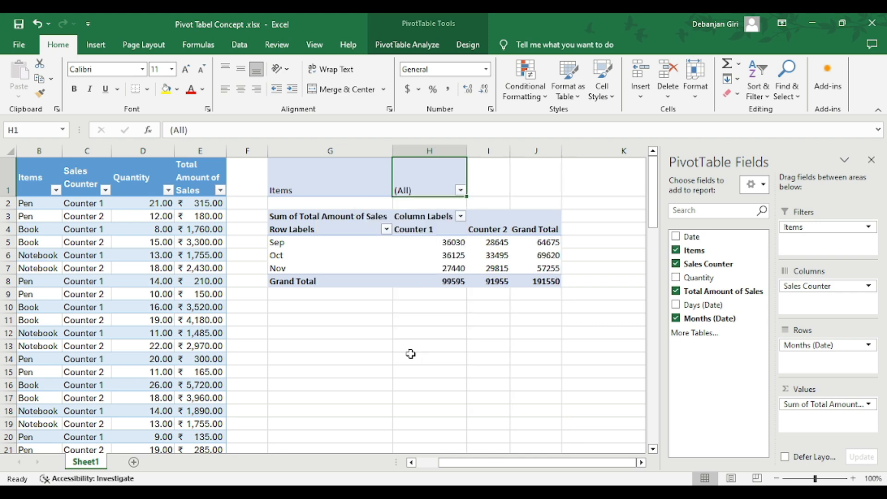
Summarise the PivotTable's Total Amount of Sales values by Average instead of Sum
left_click(820, 406)
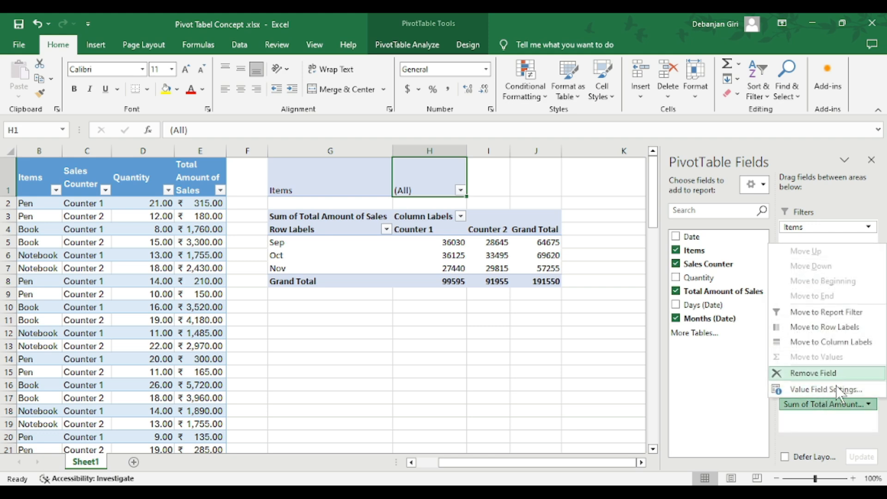
left_click(834, 390)
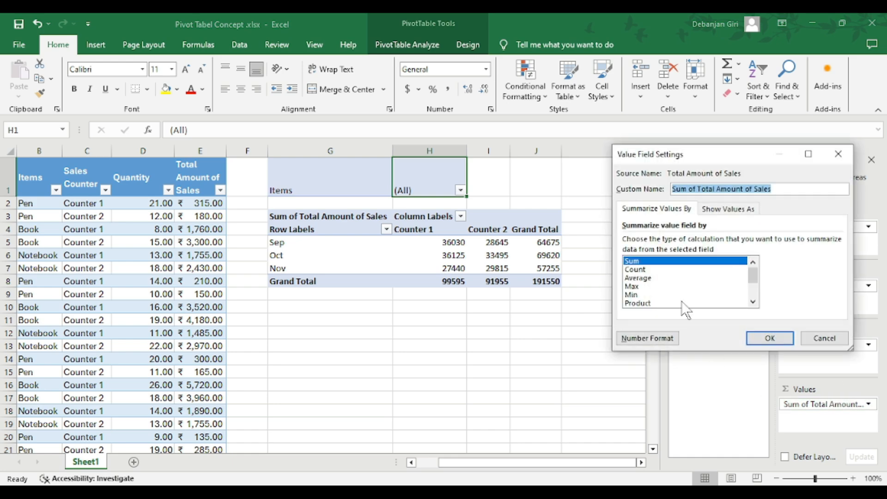
left_click_drag(668, 152, 166, 168)
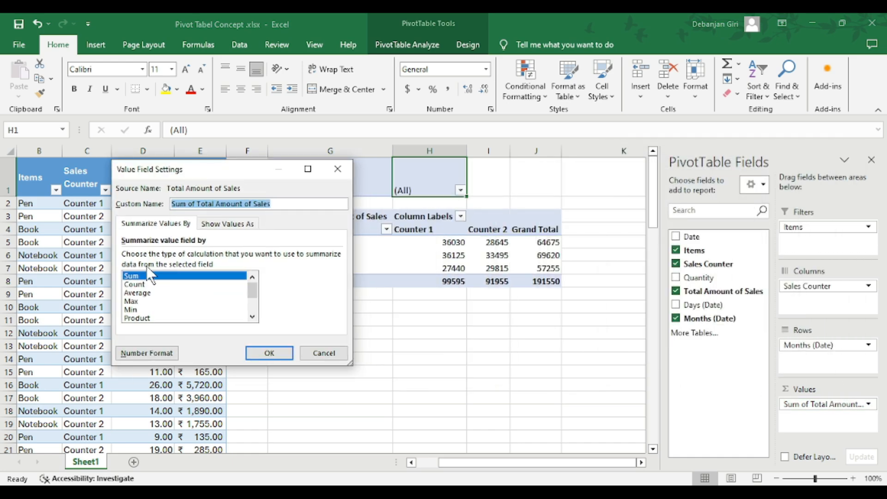
left_click(138, 293)
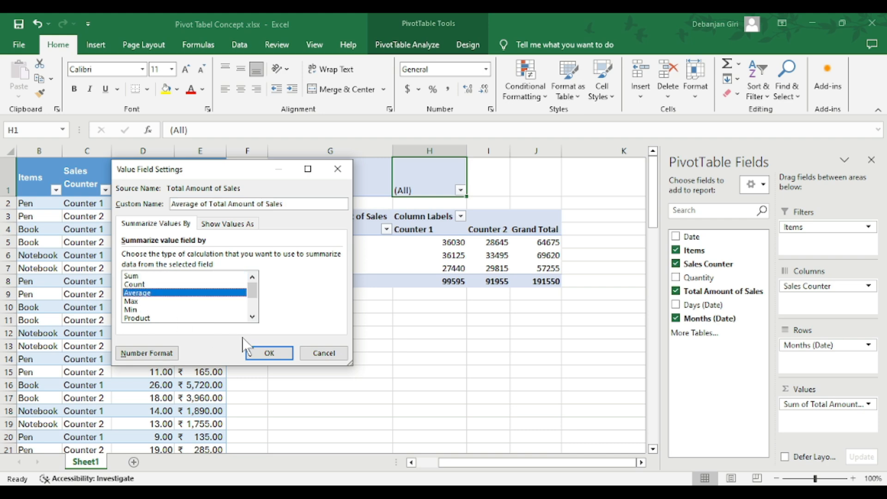
left_click(261, 352)
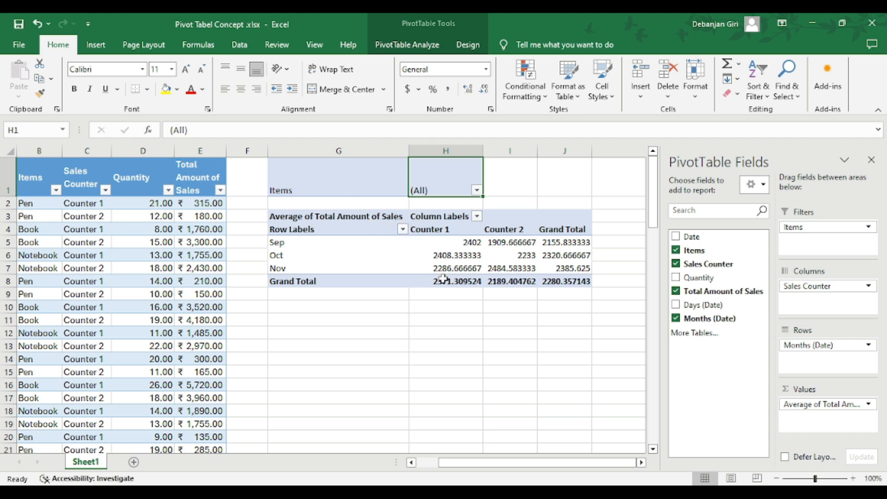
Set the Total Amount of Sales value field back to being summarised by Sum
left_click(796, 407)
left_click(802, 391)
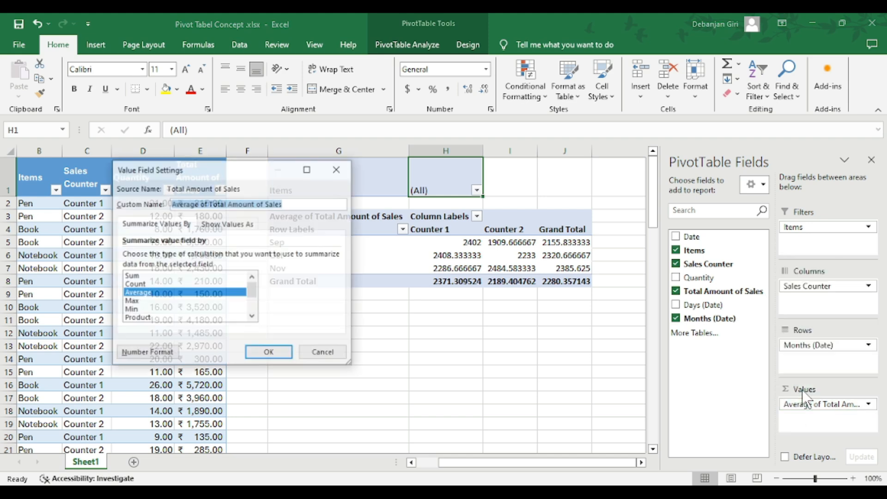
left_click(133, 276)
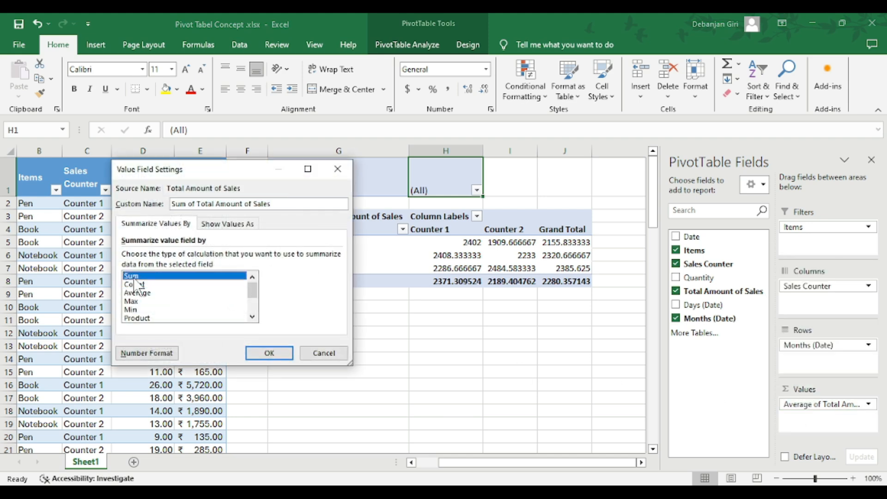
left_click(266, 352)
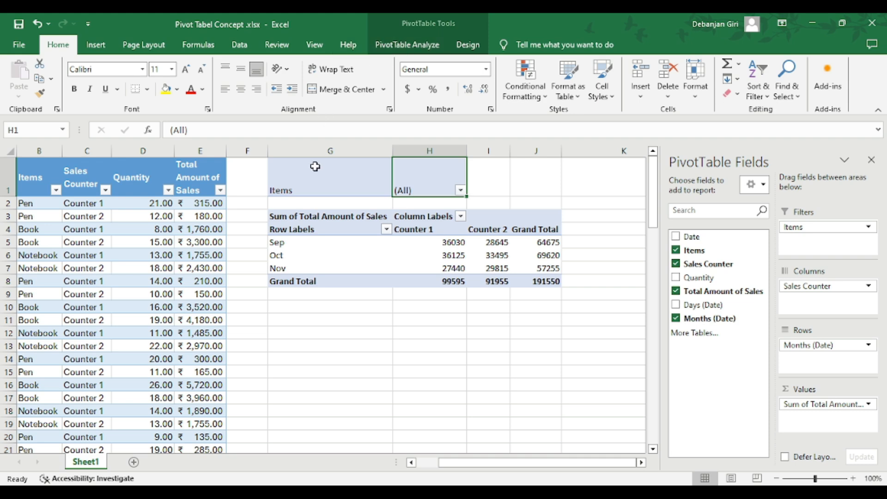
left_click(414, 41)
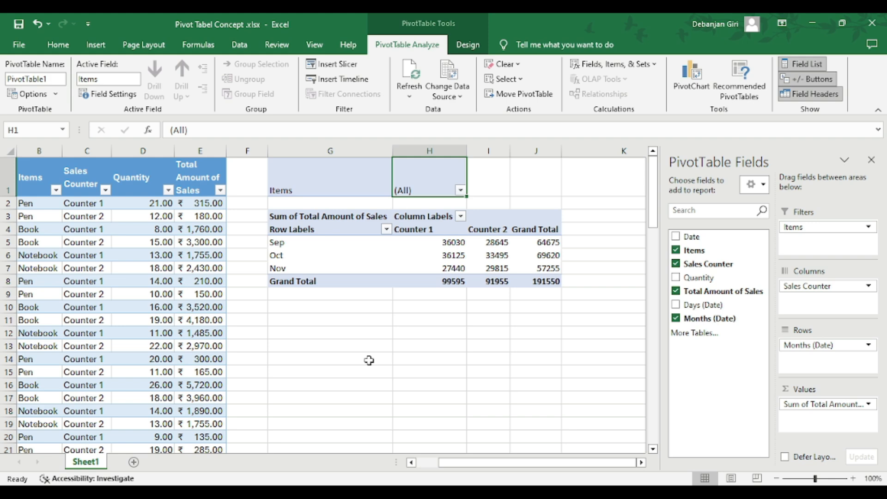
left_click_drag(495, 461, 450, 458)
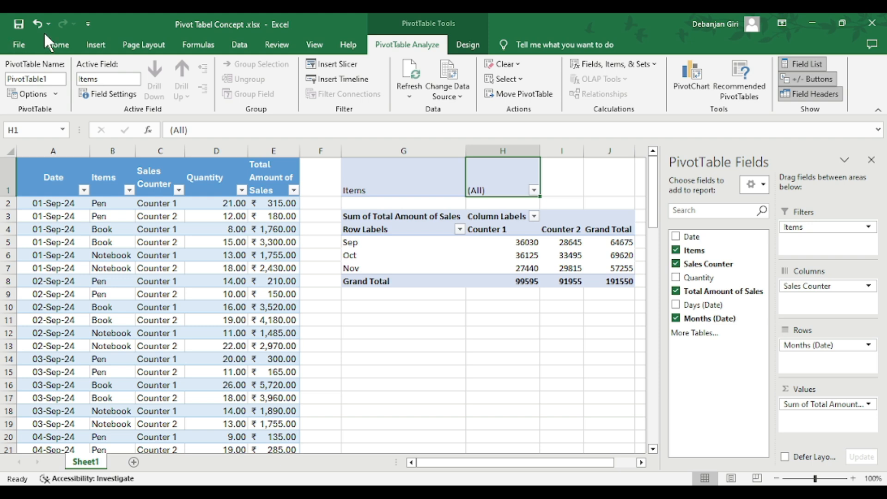
left_click(96, 45)
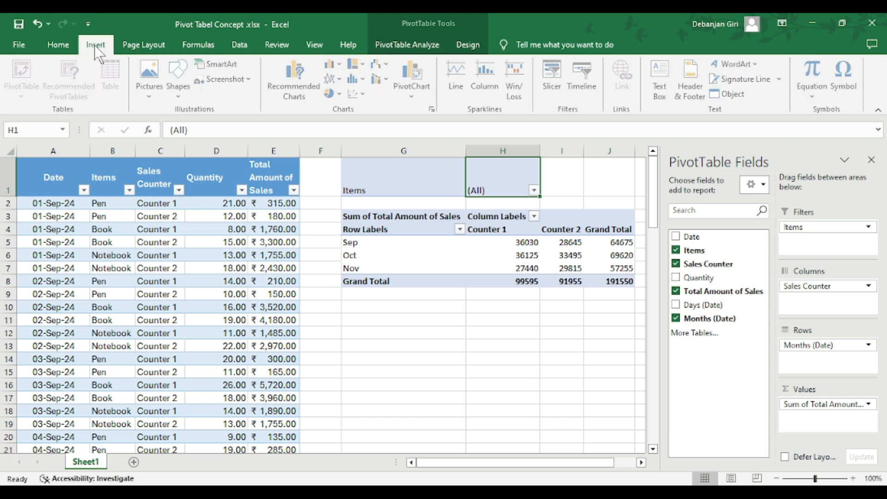
left_click(437, 327)
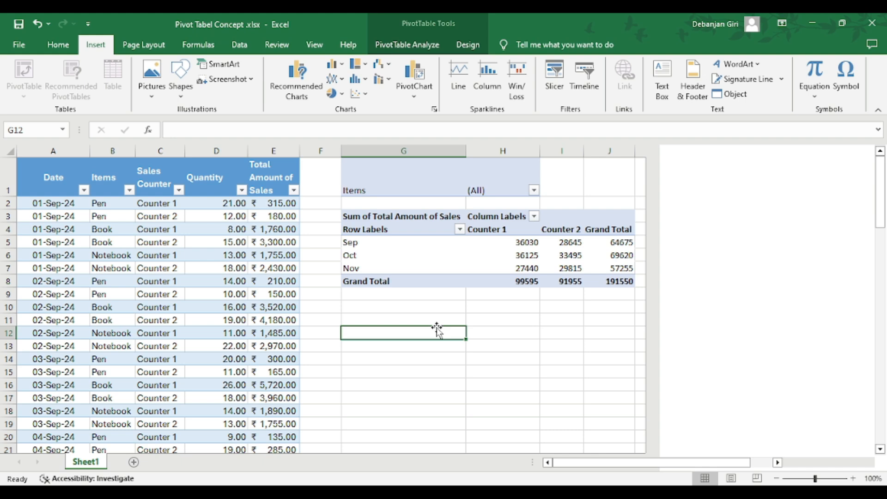
left_click(438, 270)
left_click(419, 321)
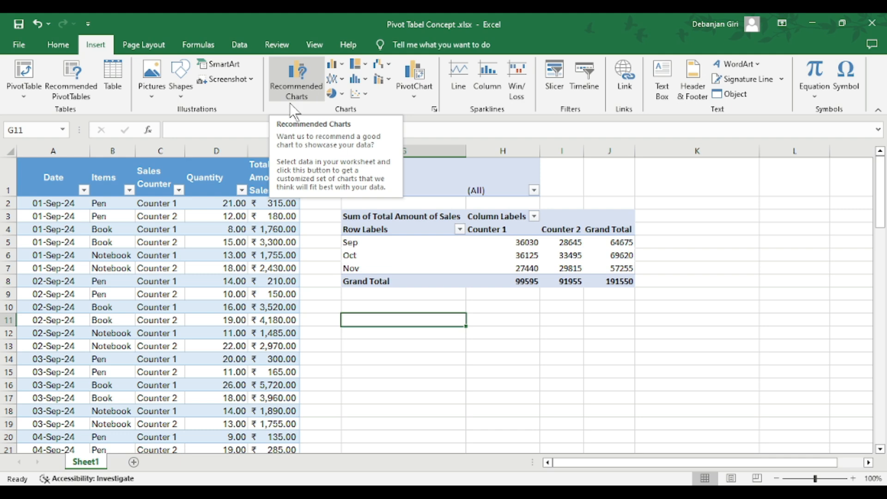
left_click(76, 79)
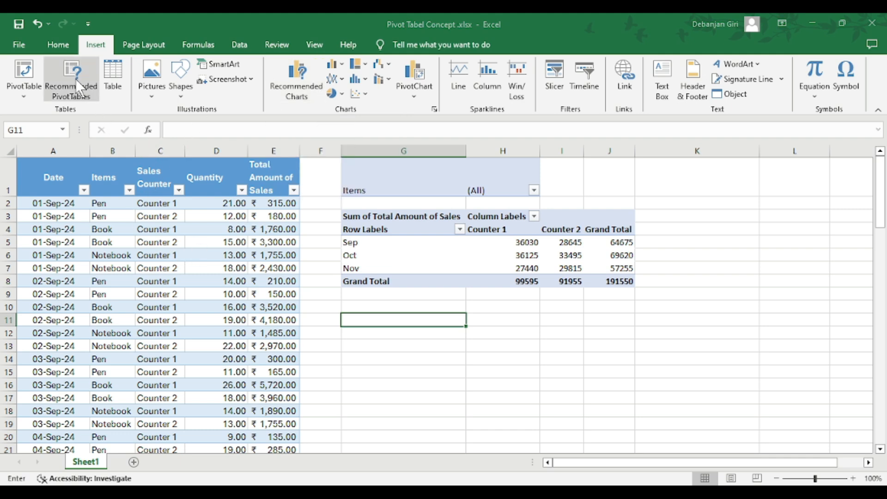
left_click(344, 203)
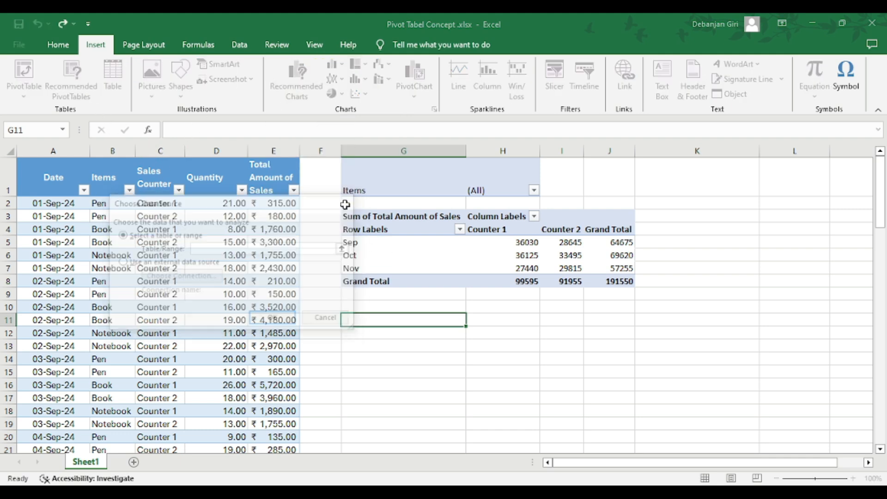
Preview the recommended PivotTables for the sales table, including quantity by Items, by Sales Counter and by both, and leave without inserting one
left_click(170, 307)
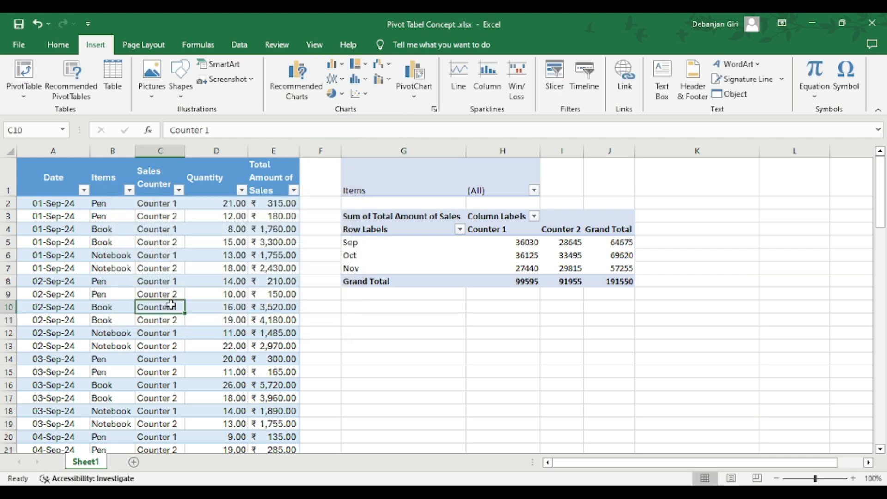
left_click(79, 84)
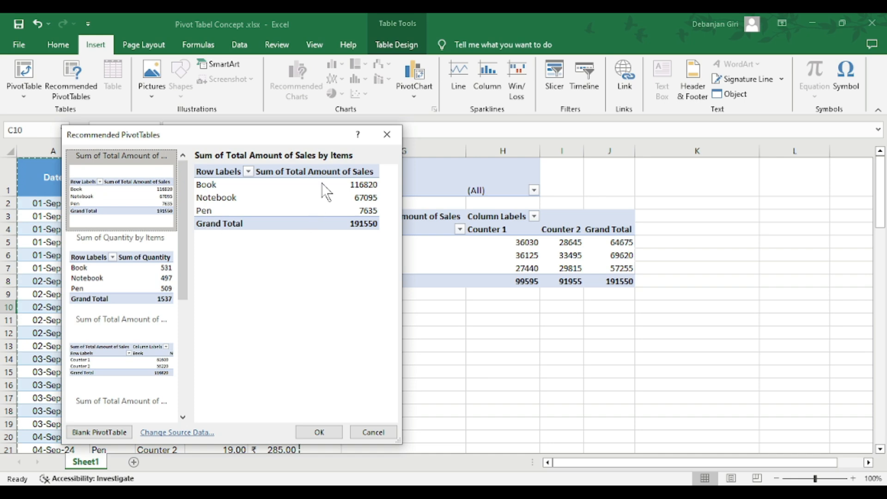
left_click(138, 265)
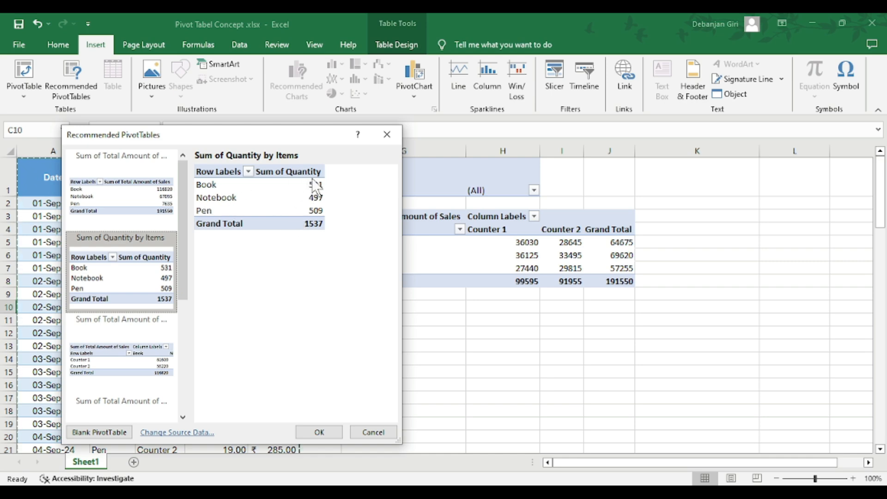
scroll(105, 268, "down", 5)
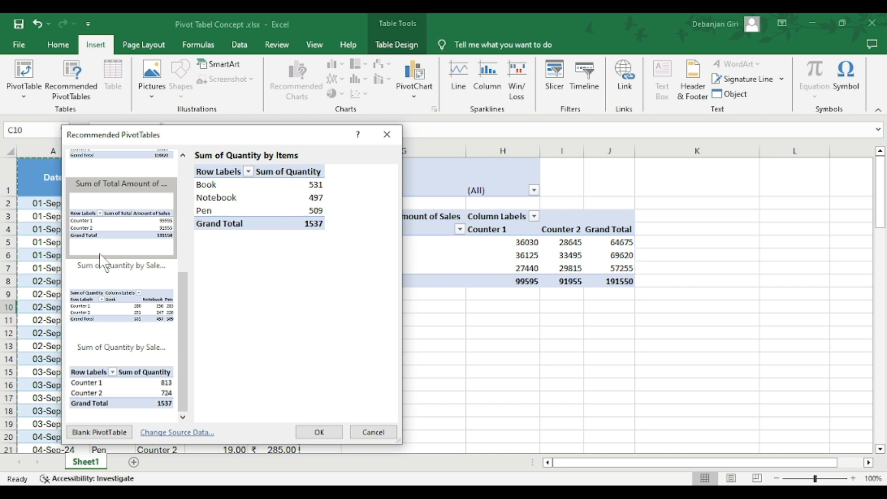
left_click(121, 376)
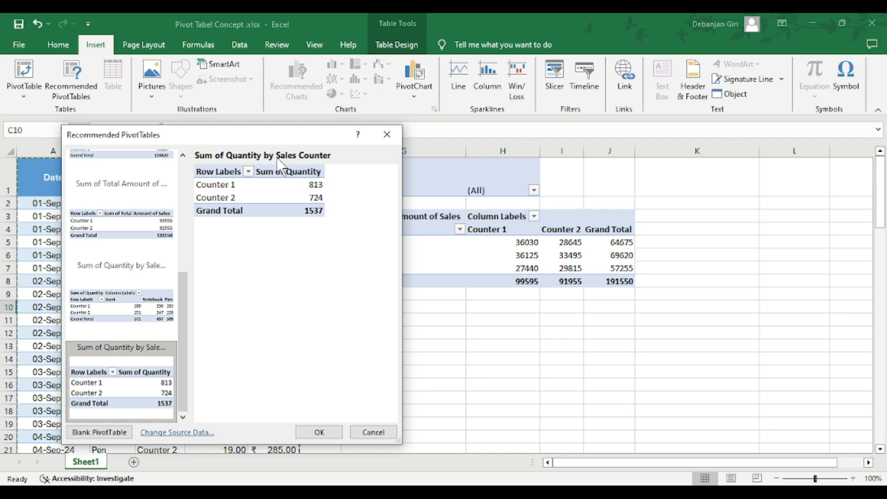
left_click(144, 272)
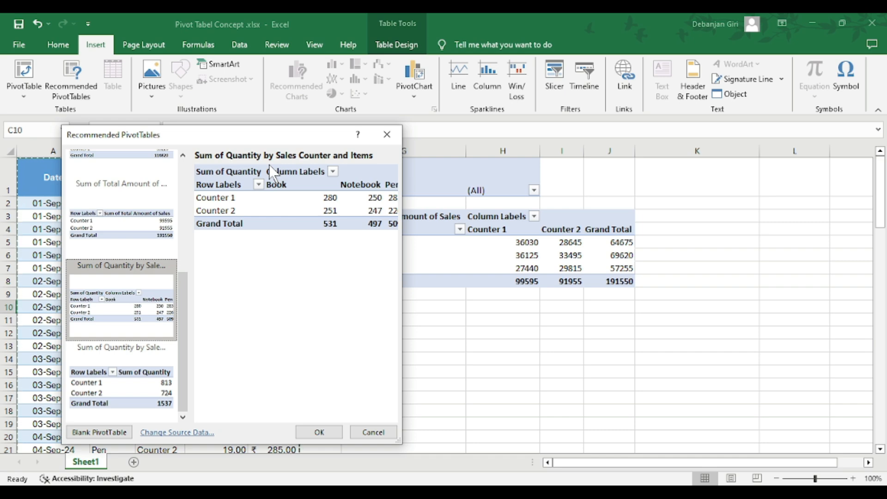
left_click_drag(179, 398, 193, 196)
left_click_drag(181, 272, 162, 228)
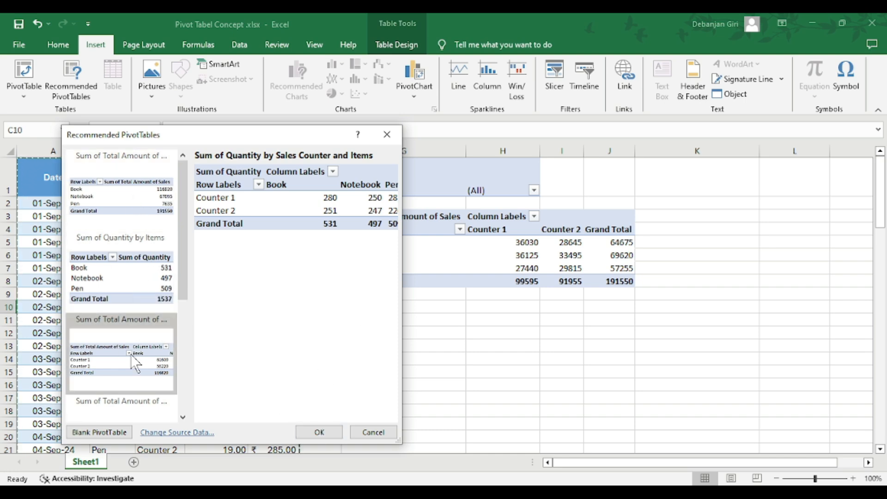
left_click(127, 263)
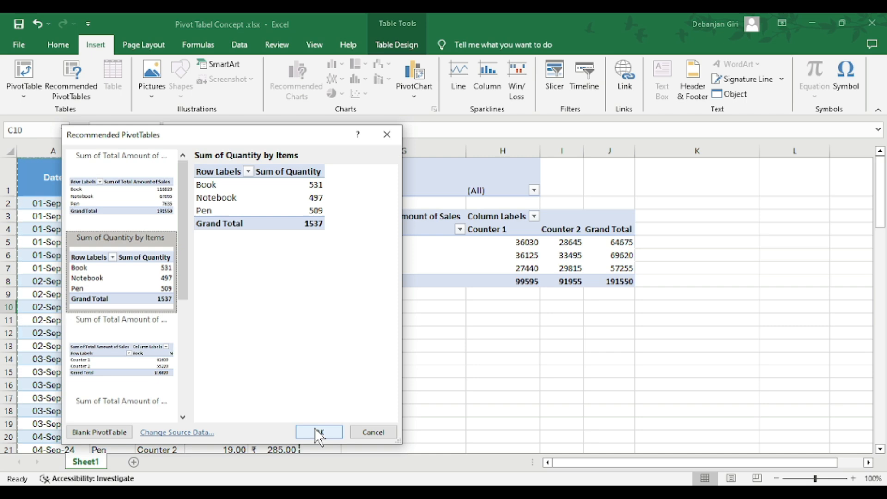
left_click(386, 134)
Swap the existing PivotTable's layout fields, placing Sales Counter in the rows and Months (Date) in the columns
left_click(417, 252)
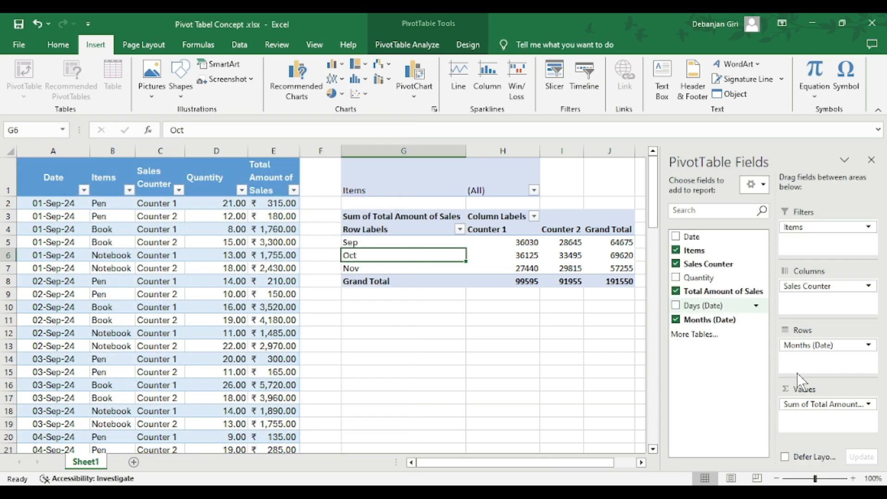
left_click(817, 346)
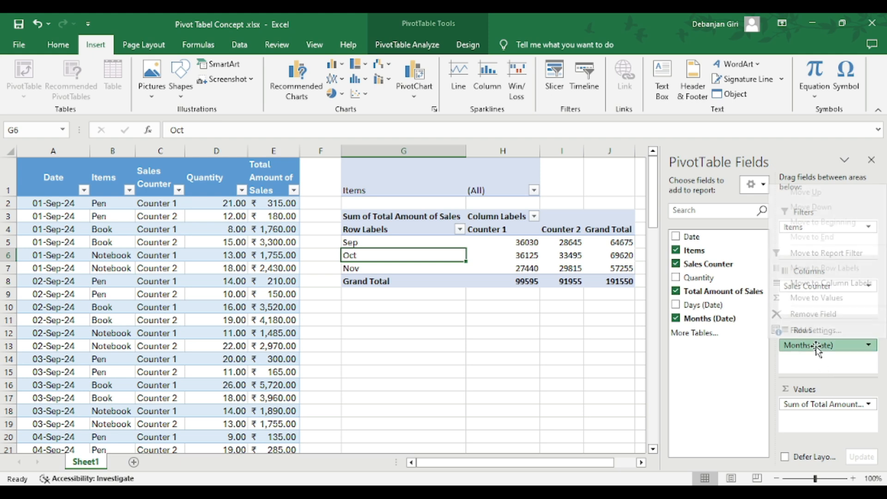
left_click(811, 362)
mouse_move(815, 290)
left_mouse_down()
mouse_move(825, 365)
mouse_move(815, 361)
mouse_move(814, 296)
left_mouse_up()
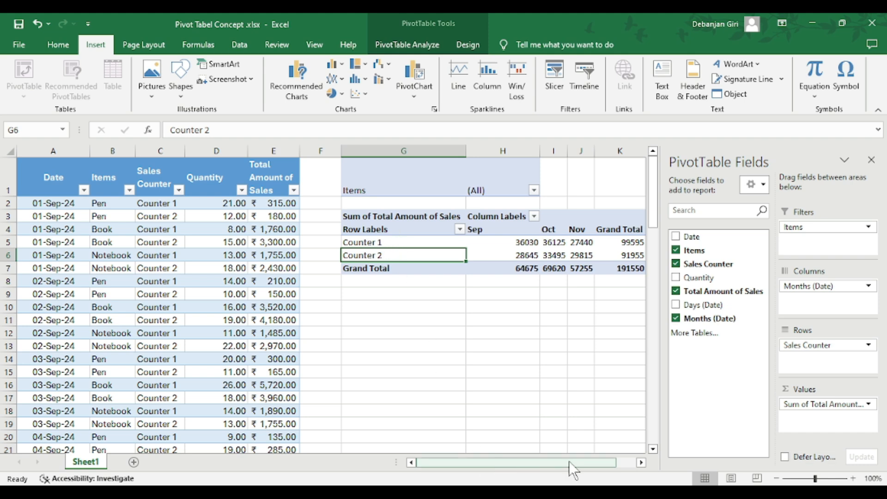
left_click_drag(572, 460, 606, 461)
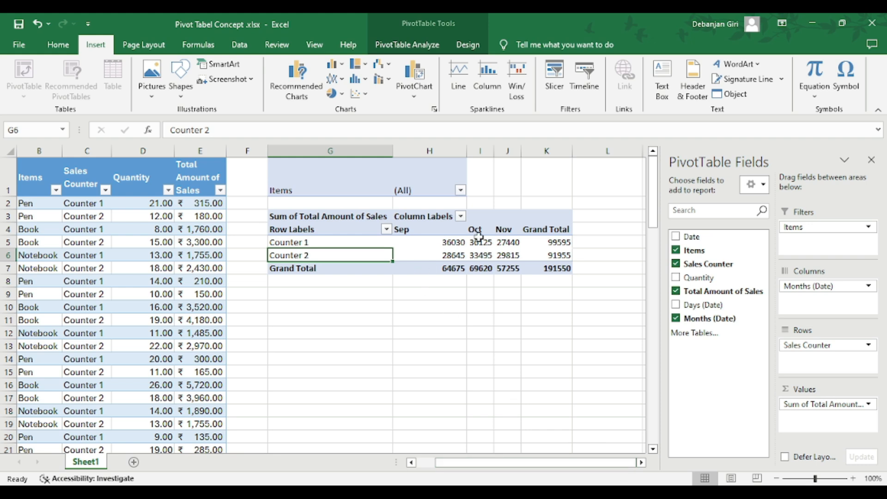
mouse_move(462, 258)
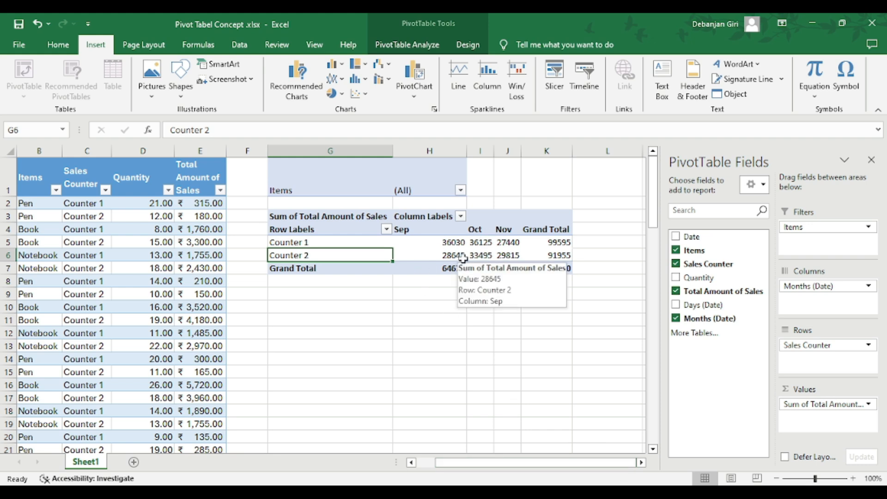